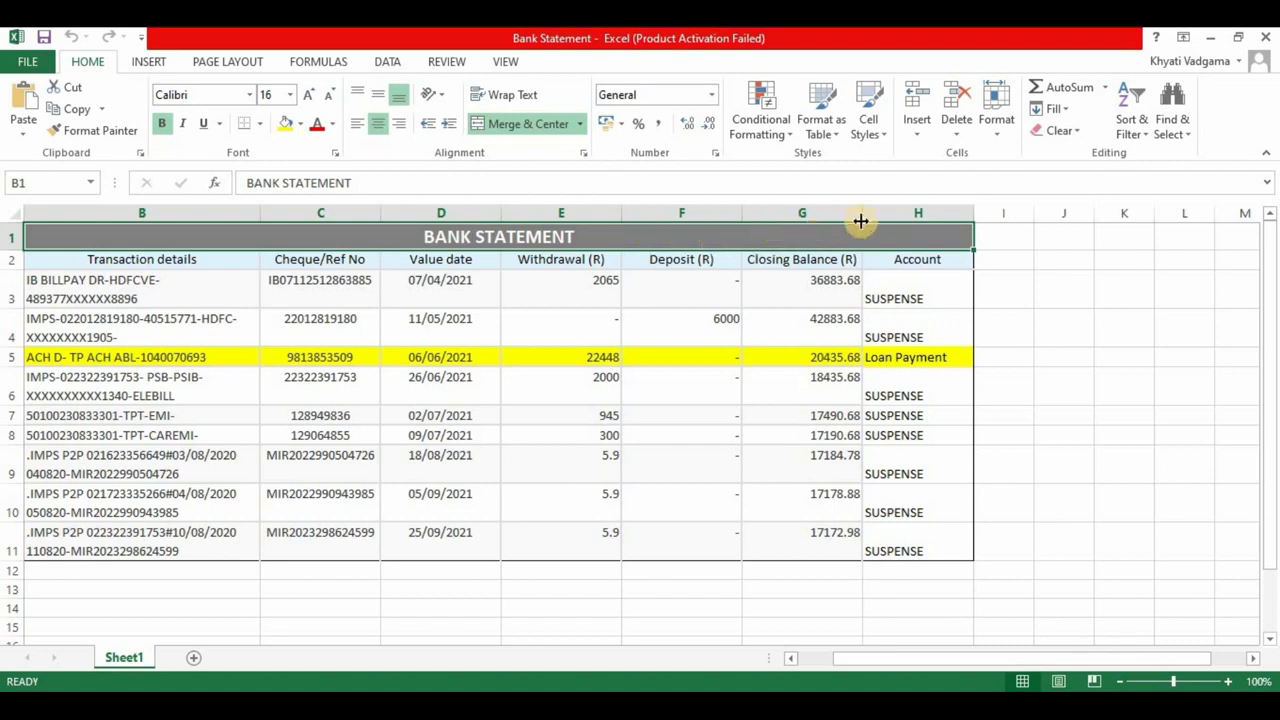
Examine the Account column in the bank statement workbook, and locate Suspense A/c in Miracle's Account Master.
click(921, 207)
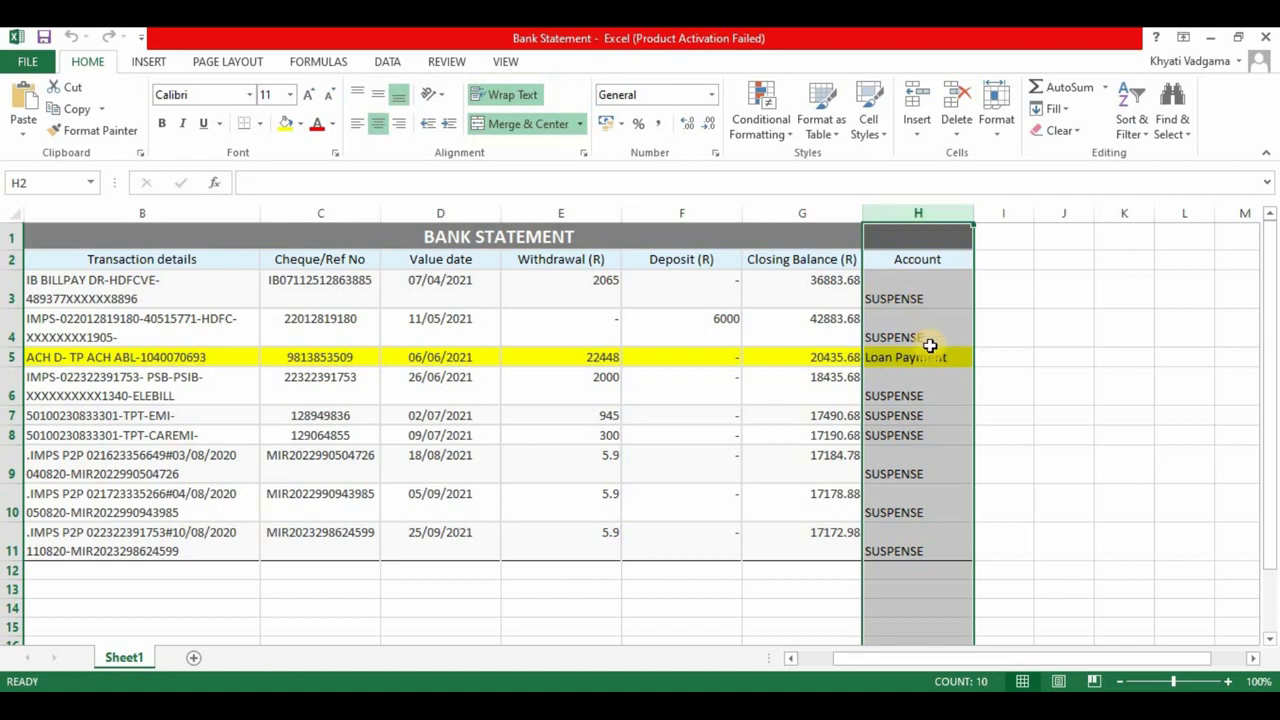
click(928, 553)
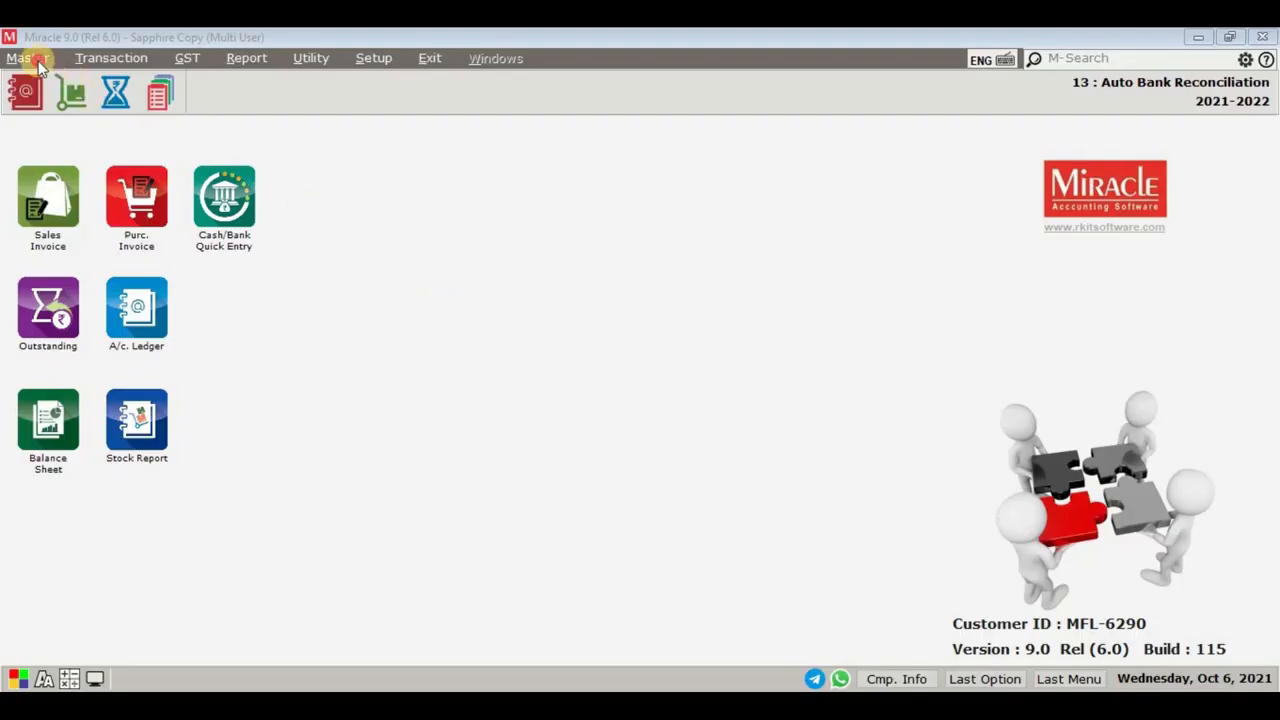
click(27, 57)
key(Escape)
text(su)
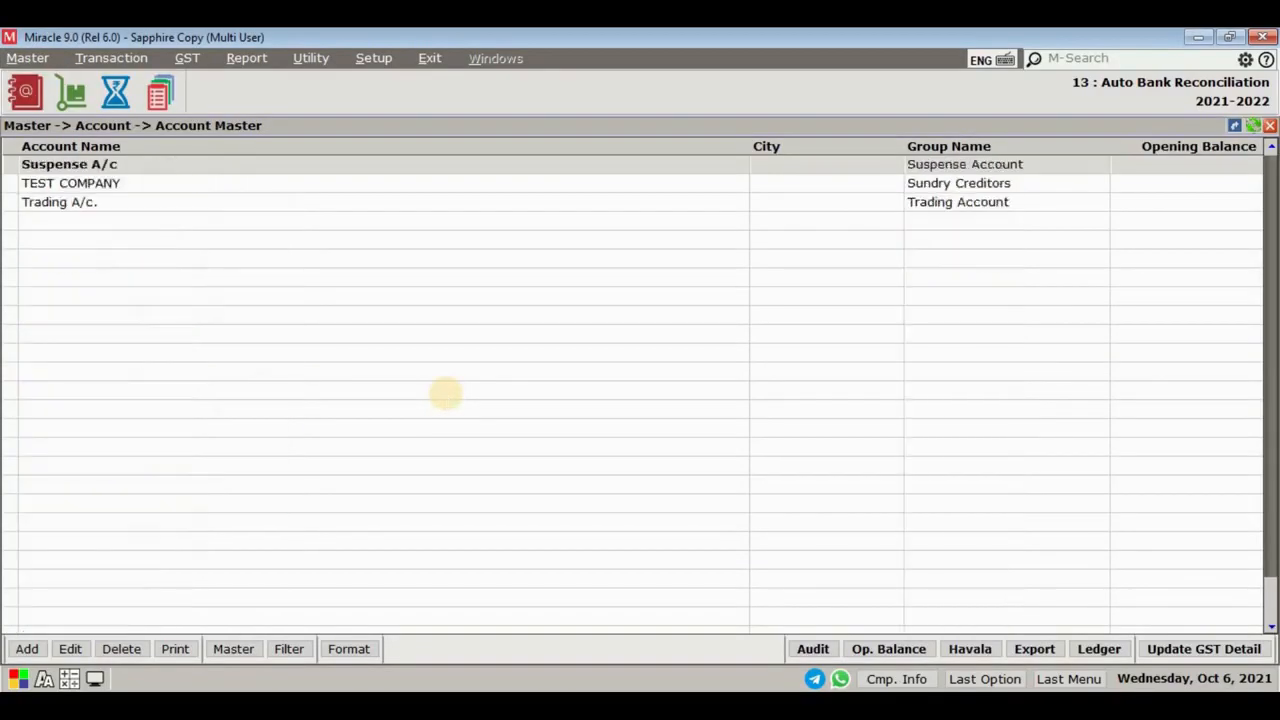
double_click(136, 164)
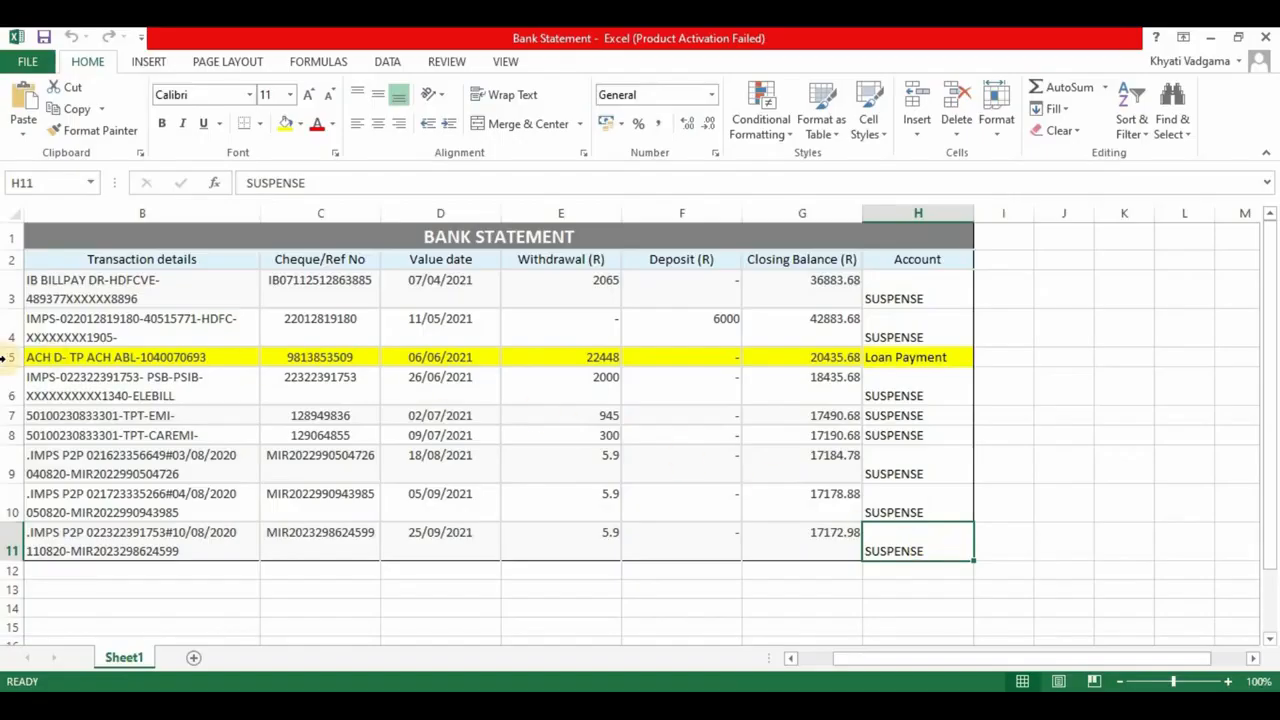
Compare the highlighted Loan Payment row and the other bank statement rows in Excel with the Bank Payment voucher list in Miracle.
click(4, 357)
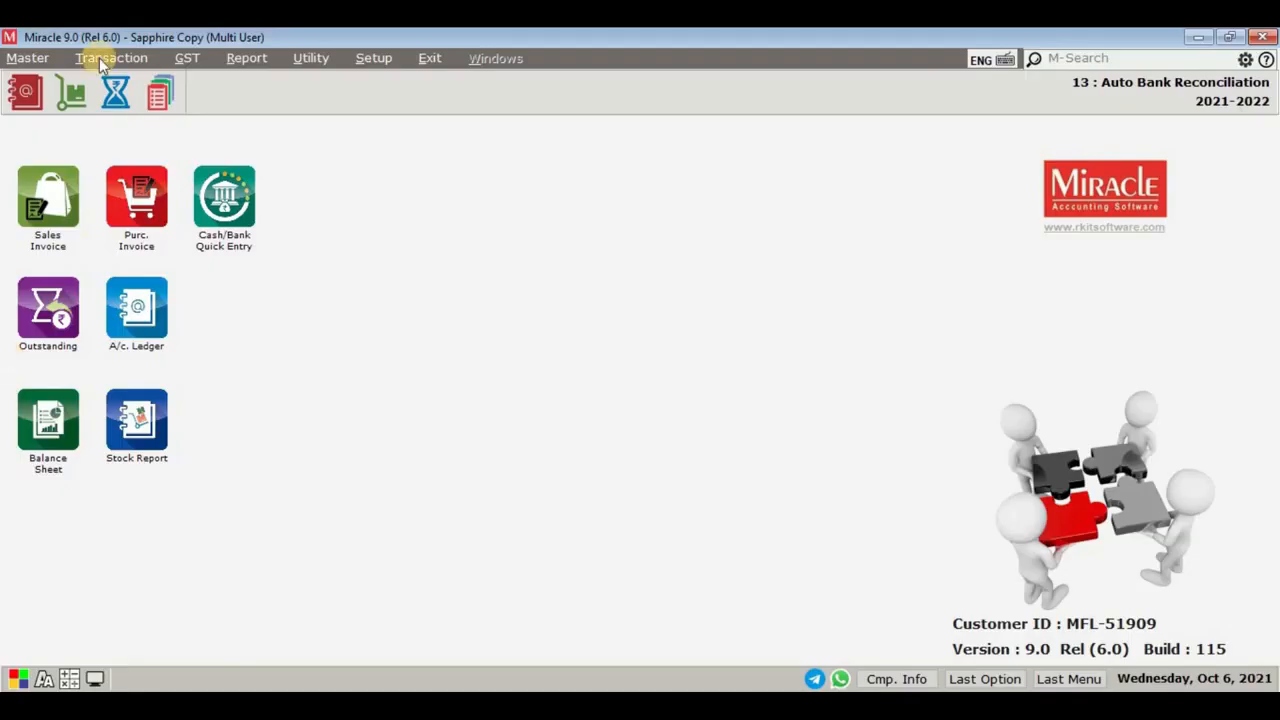
click(97, 58)
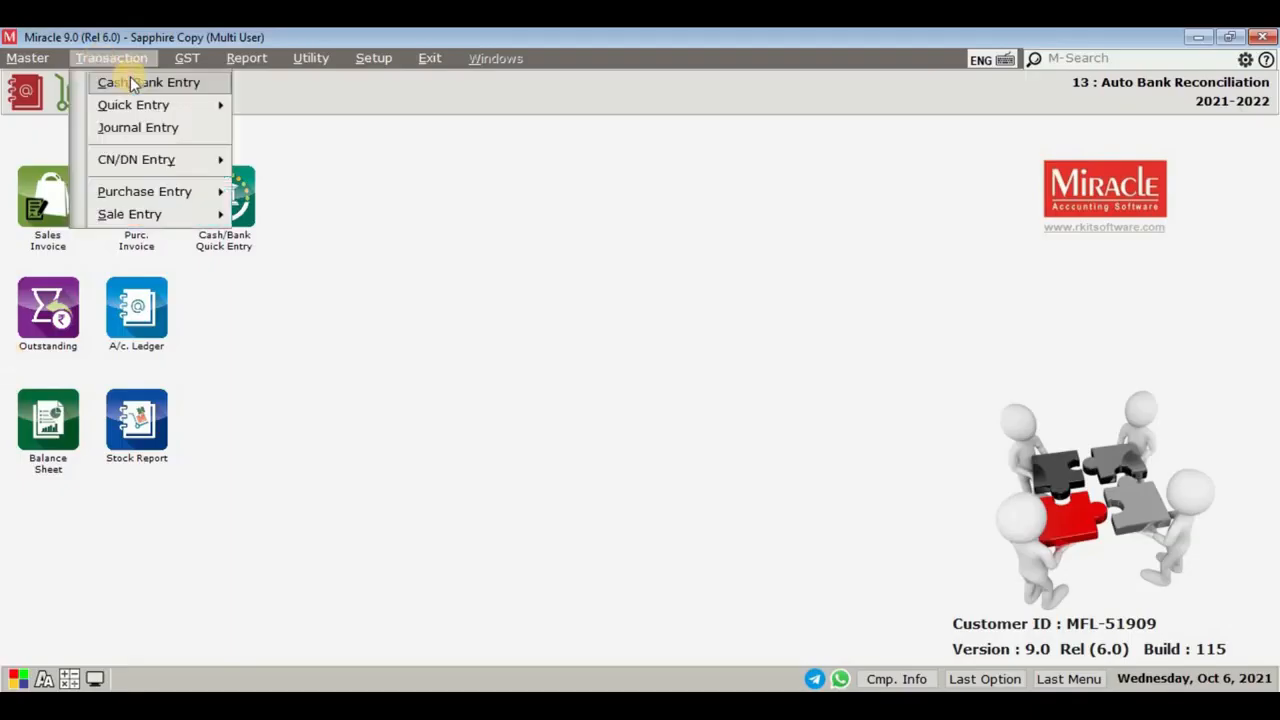
click(129, 83)
click(530, 313)
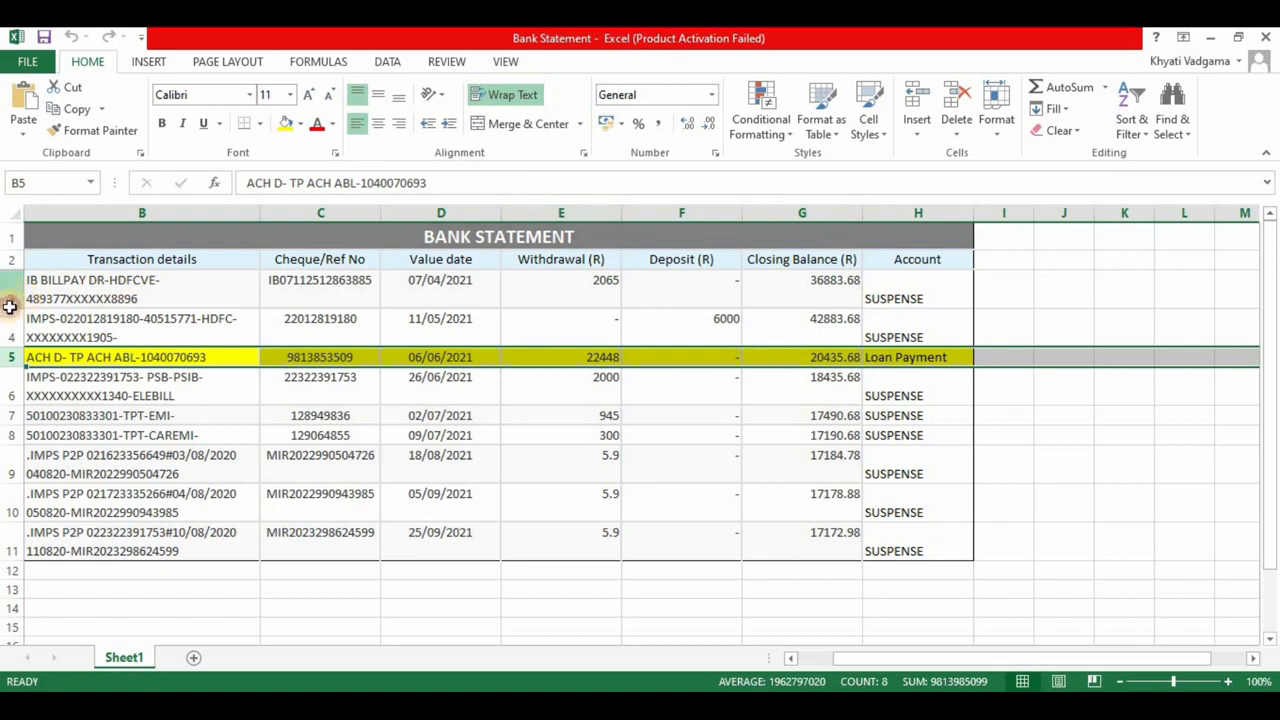
drag(9, 306, 9, 548)
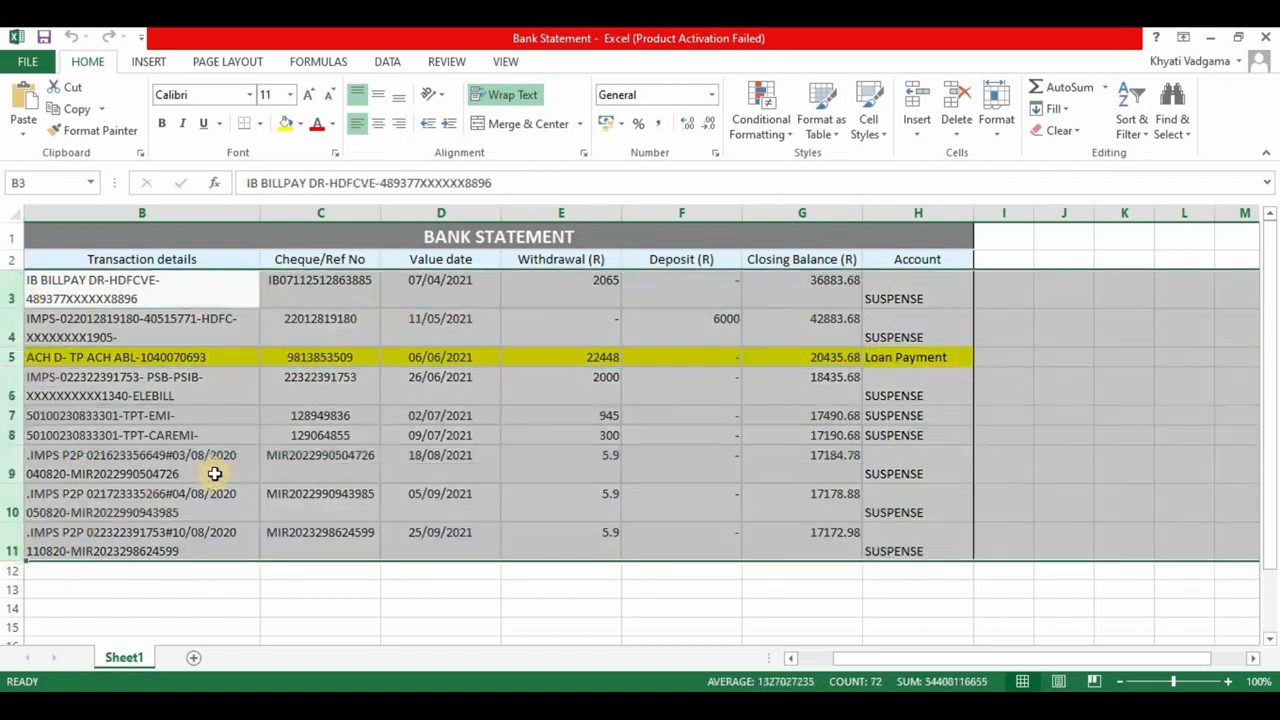
click(680, 357)
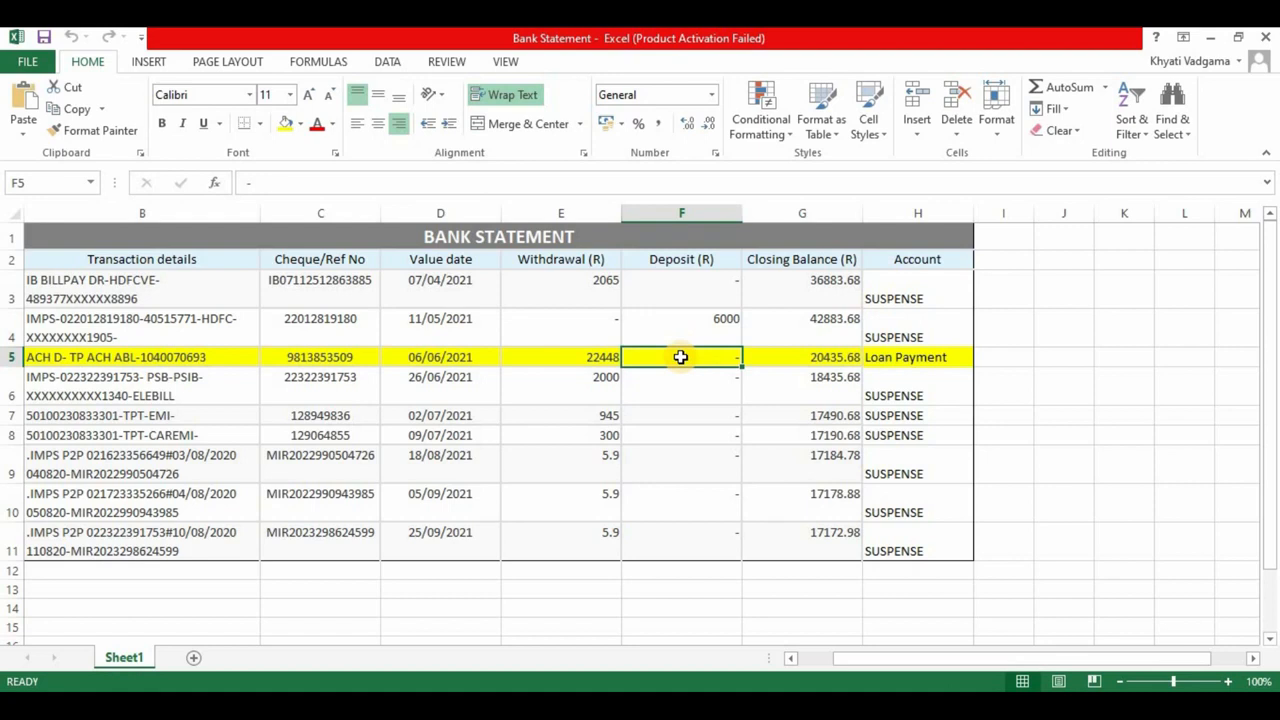
key(alt+Tab)
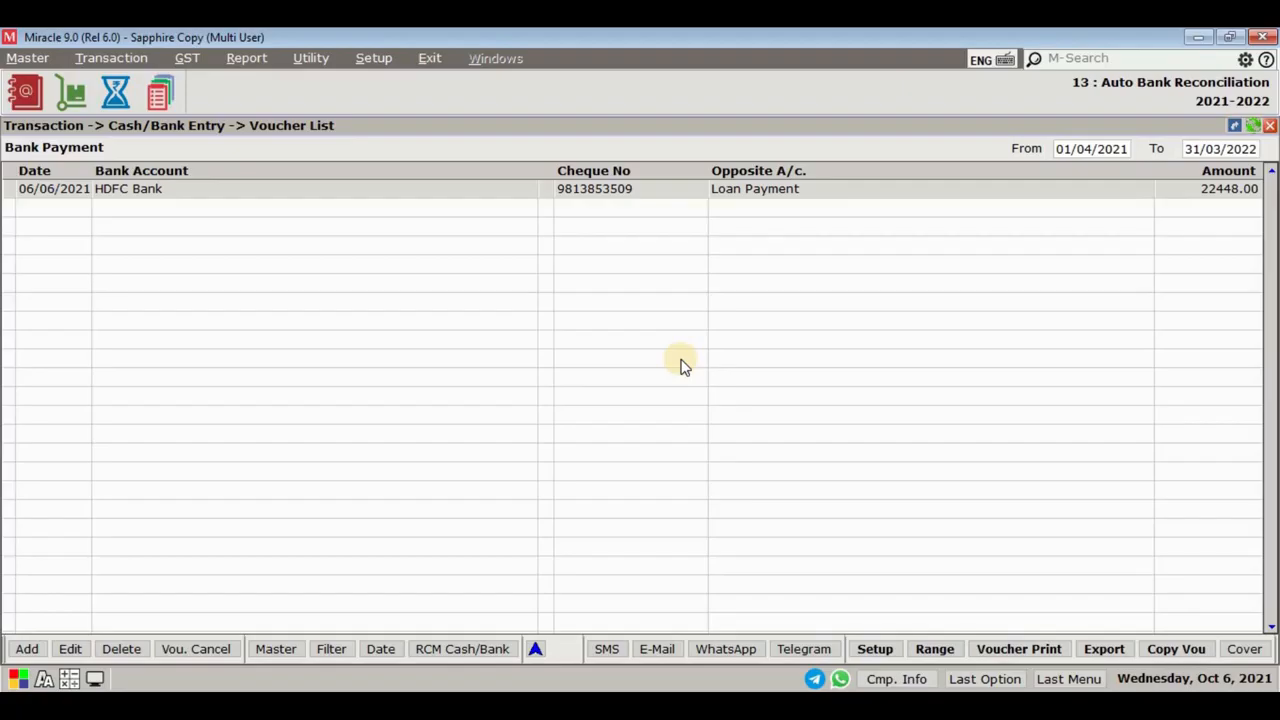
Leave the voucher list and open the HDFC Bank reconciliation from the Bank Book report.
key(Escape)
click(246, 61)
mouse_move(314, 86)
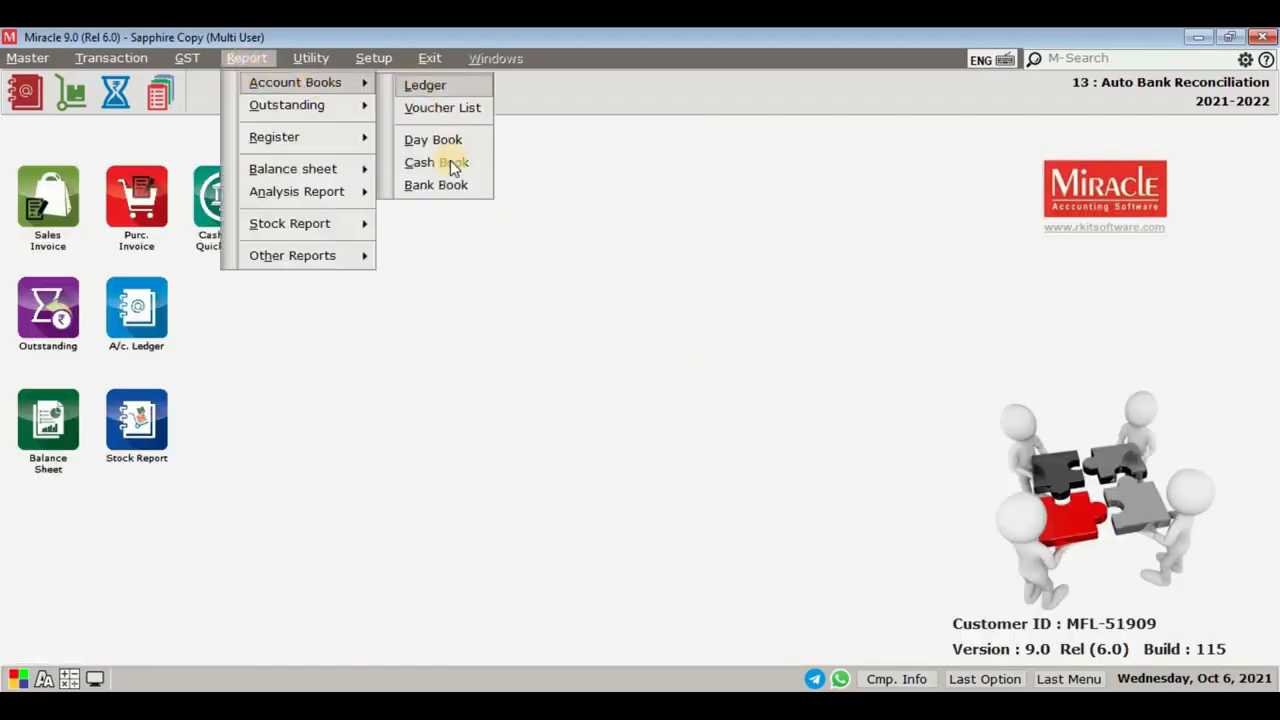
click(456, 181)
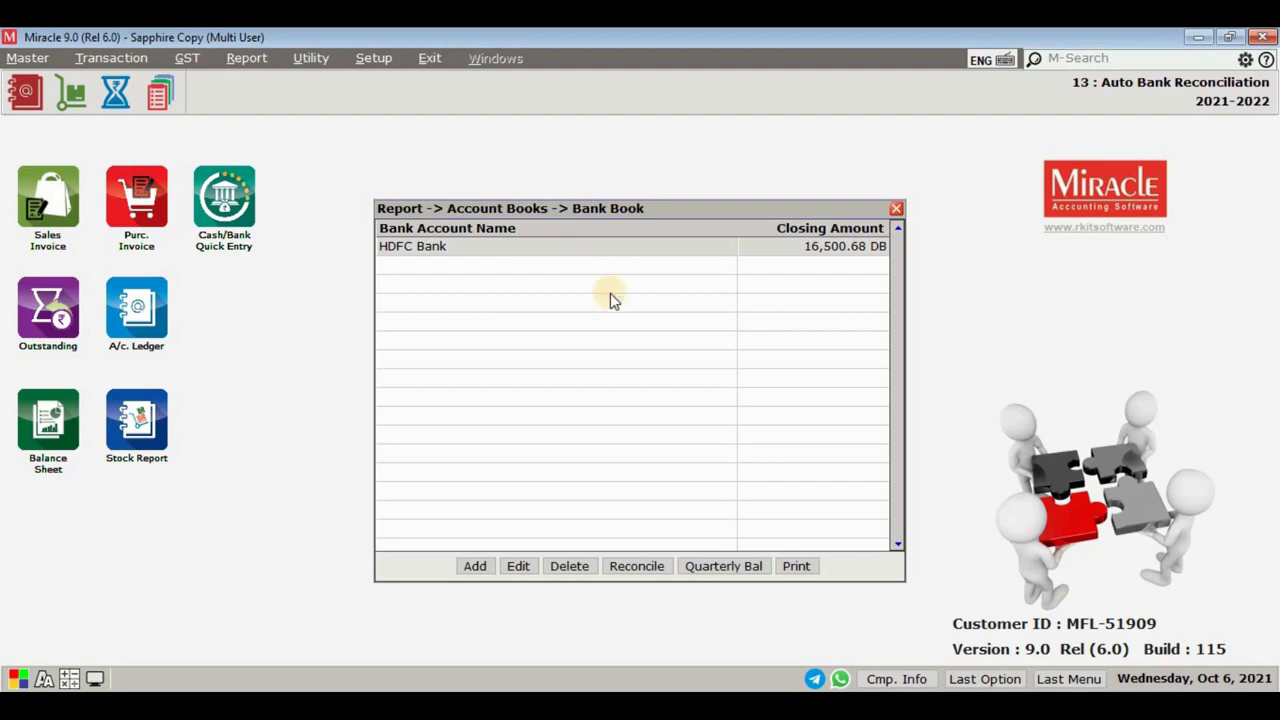
click(648, 574)
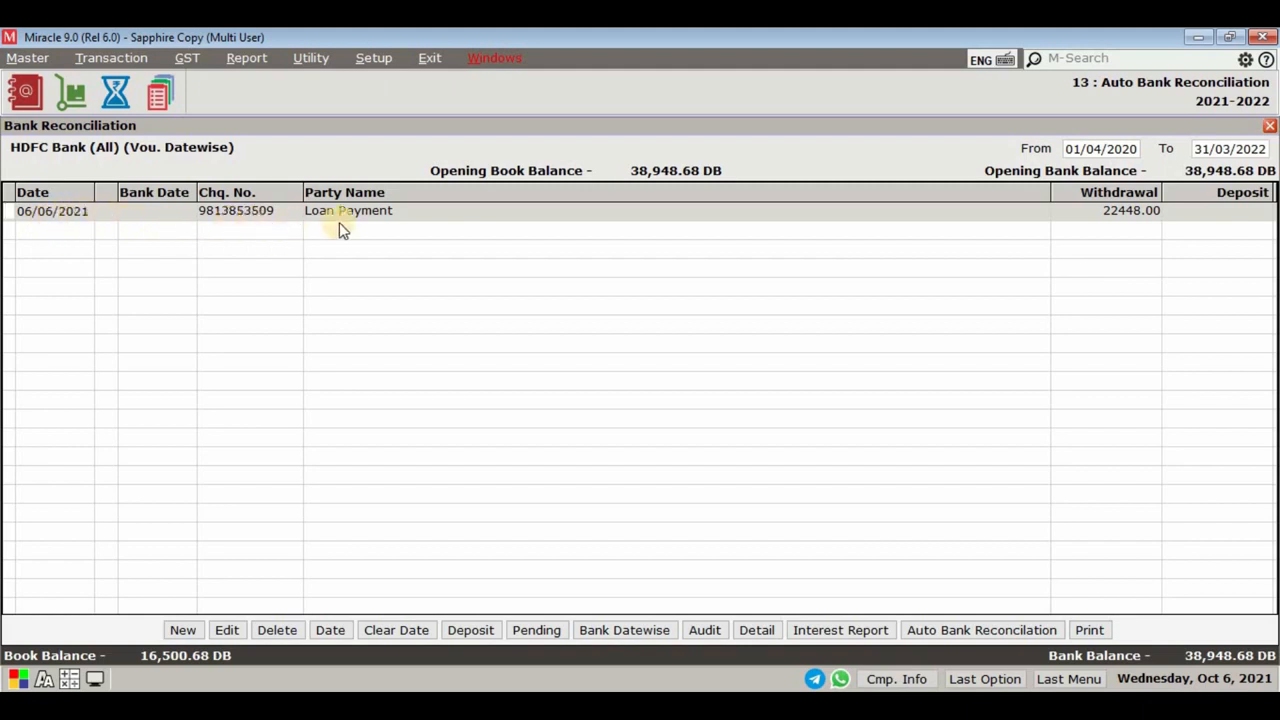
Enter 06/06/2021 as the bank date of the Loan Payment entry, and clear that date again.
click(148, 264)
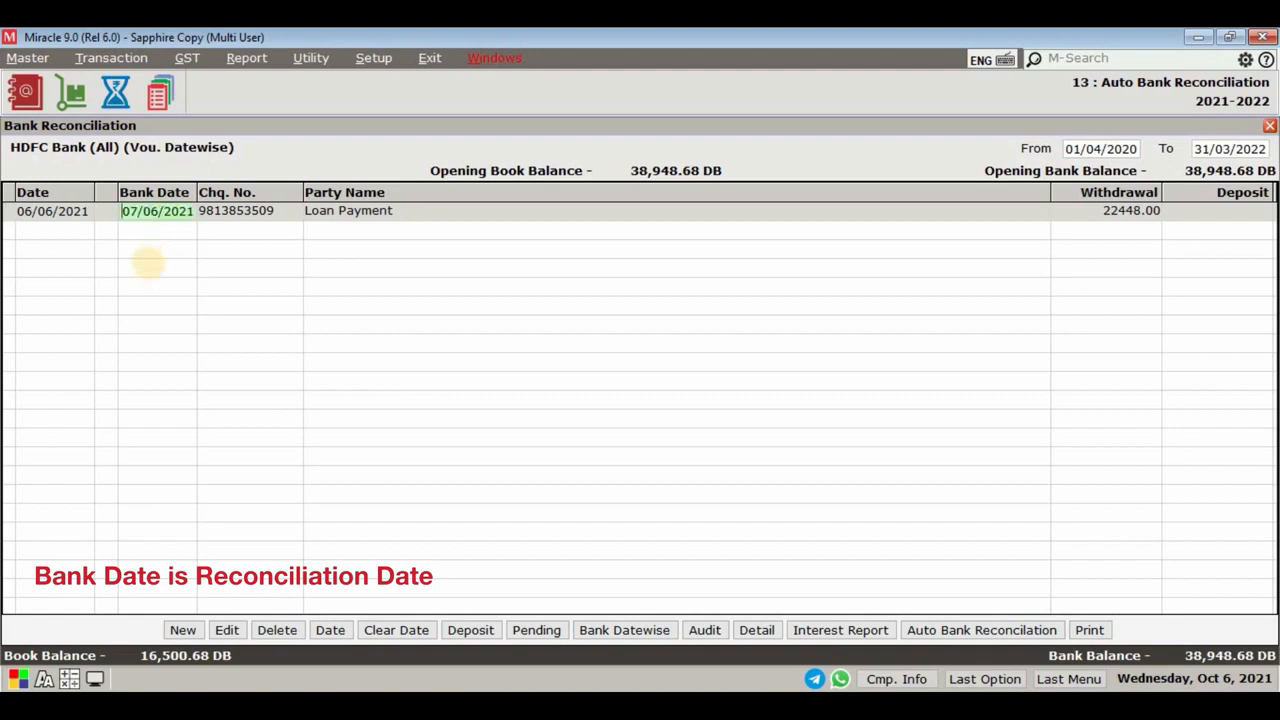
text(06)
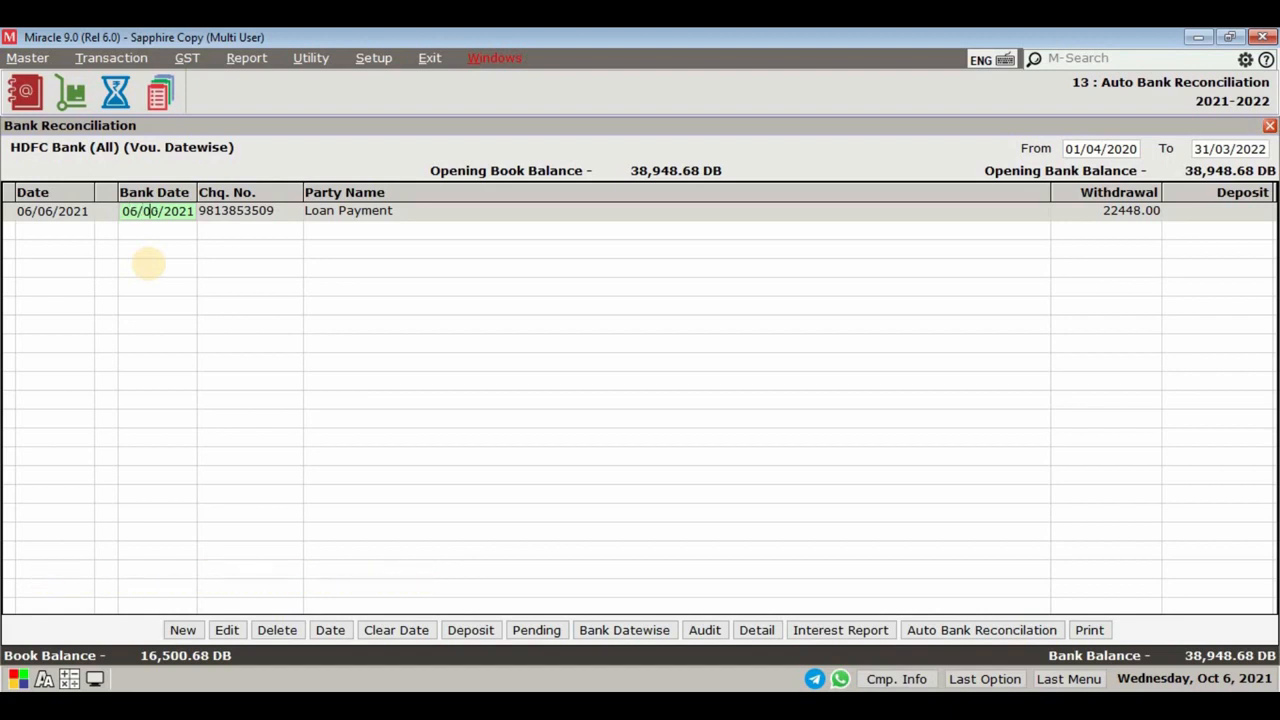
key(Return)
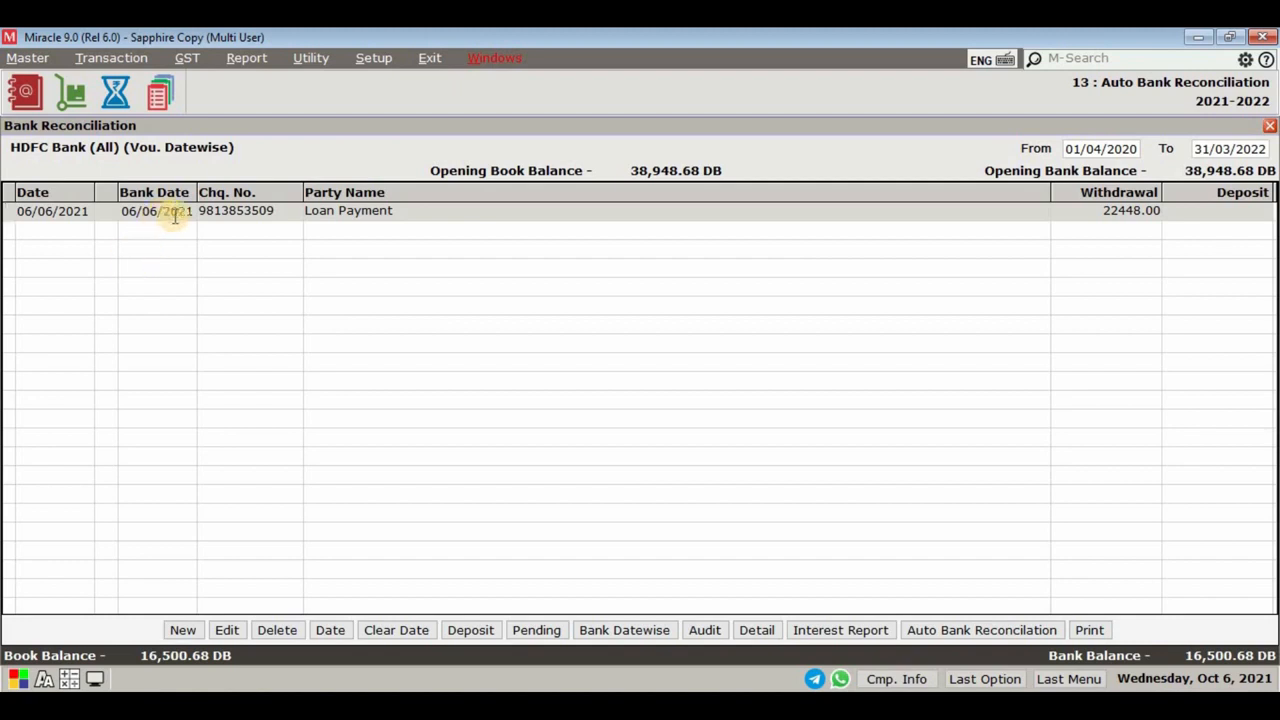
click(407, 631)
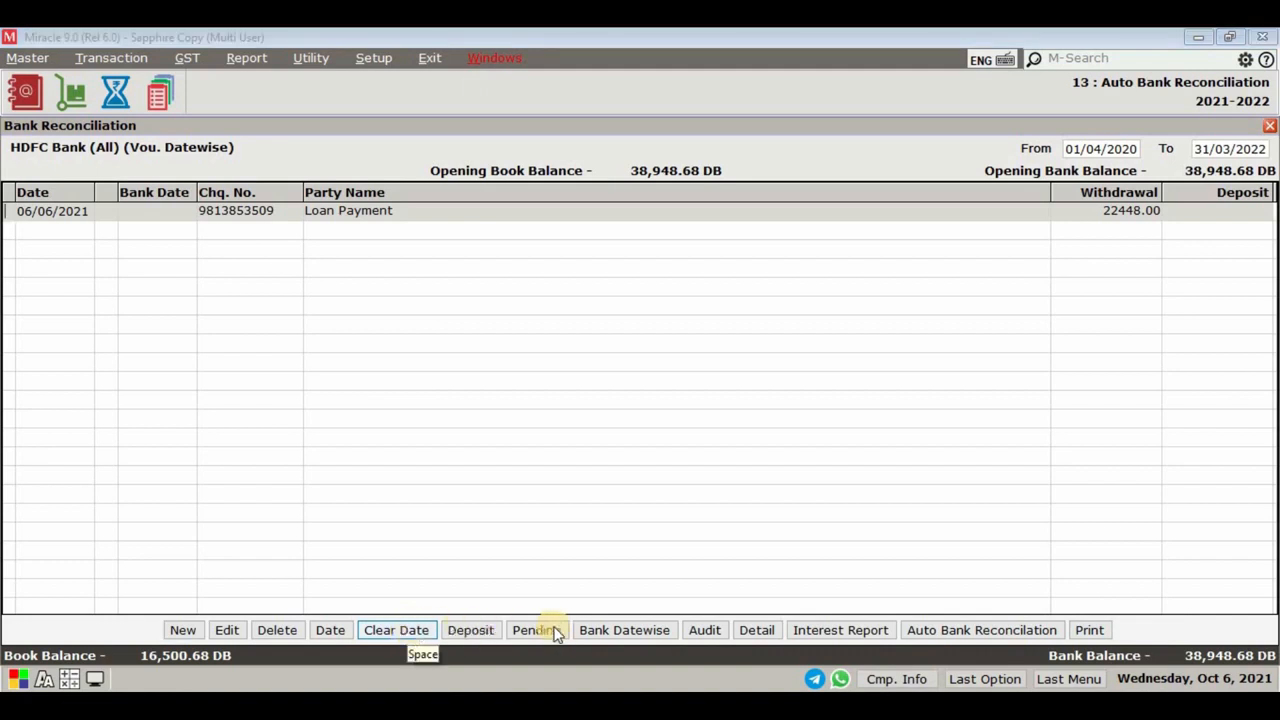
Start Auto Bank Reconciliation from BANK STATEMENT.XLSX with source row 3 and sheet 1, checking the first data row in Excel.
click(948, 629)
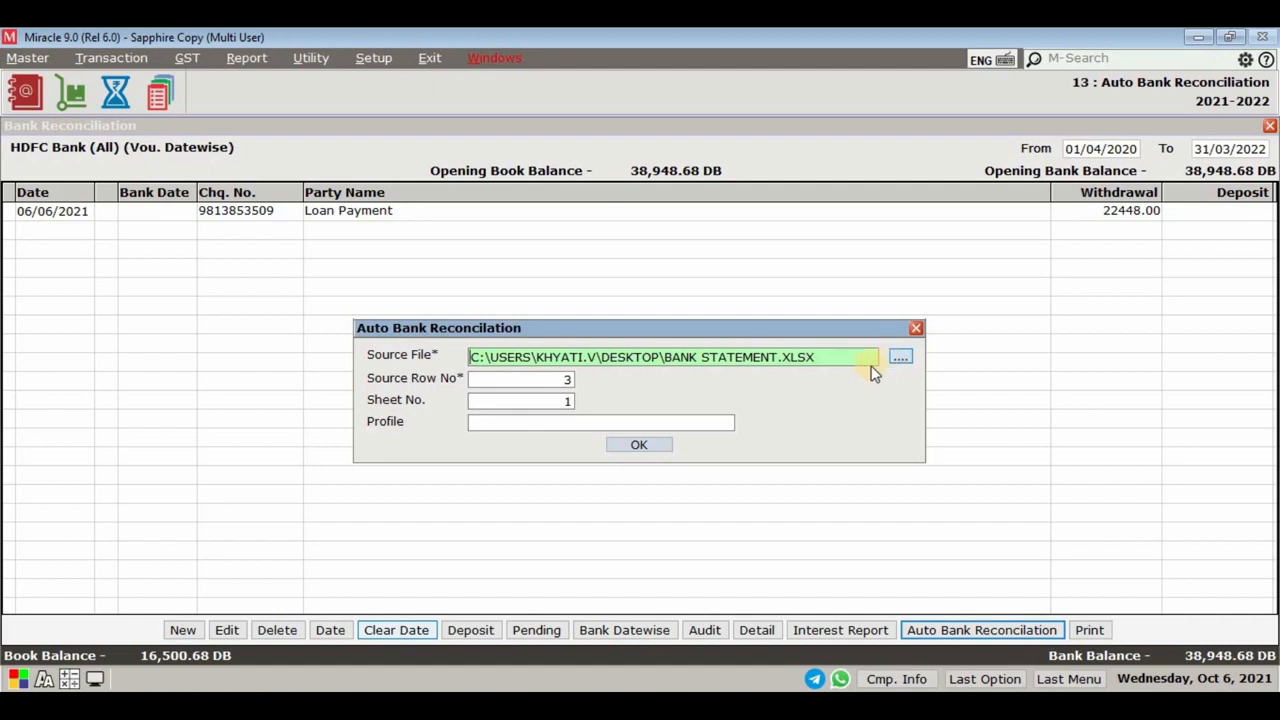
click(553, 381)
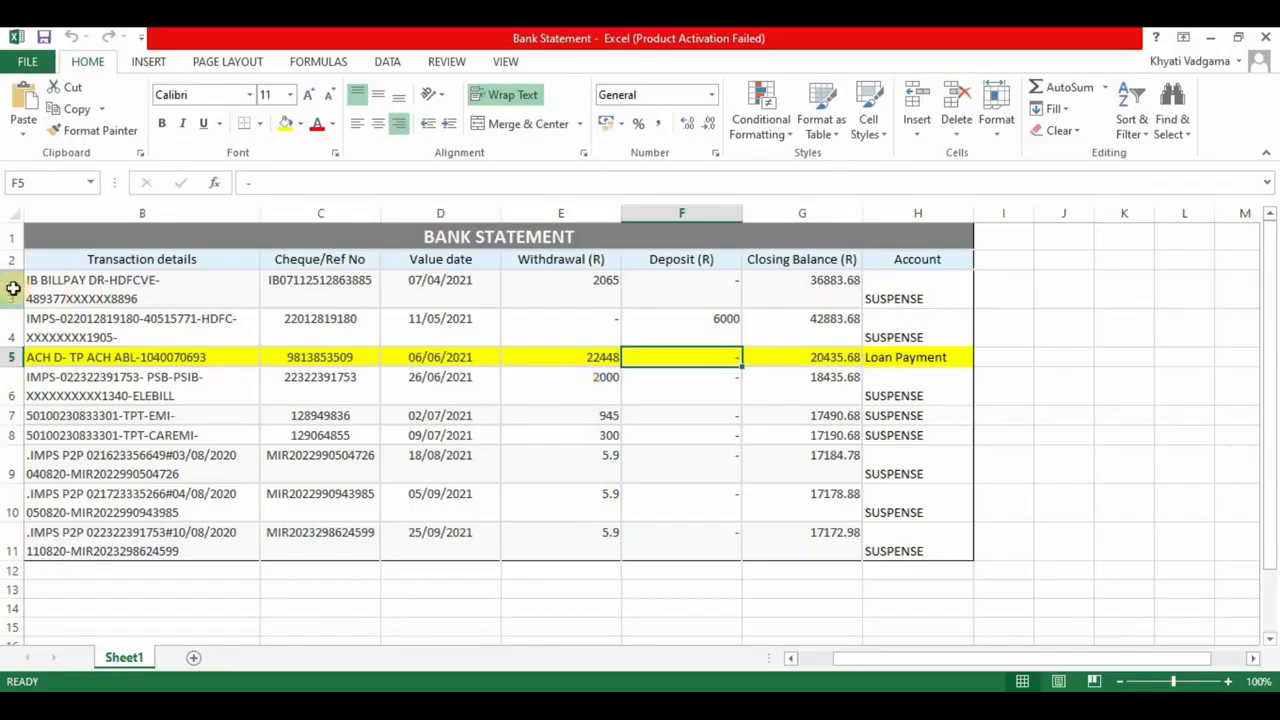
click(12, 296)
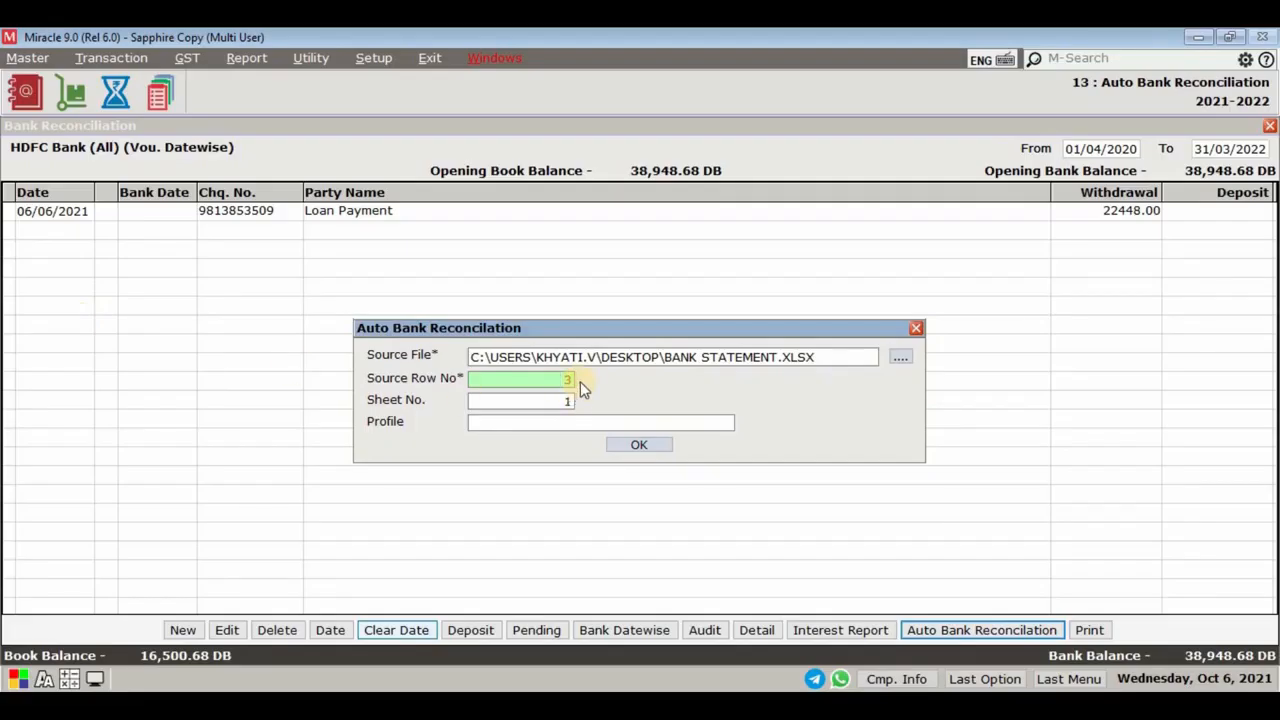
click(565, 400)
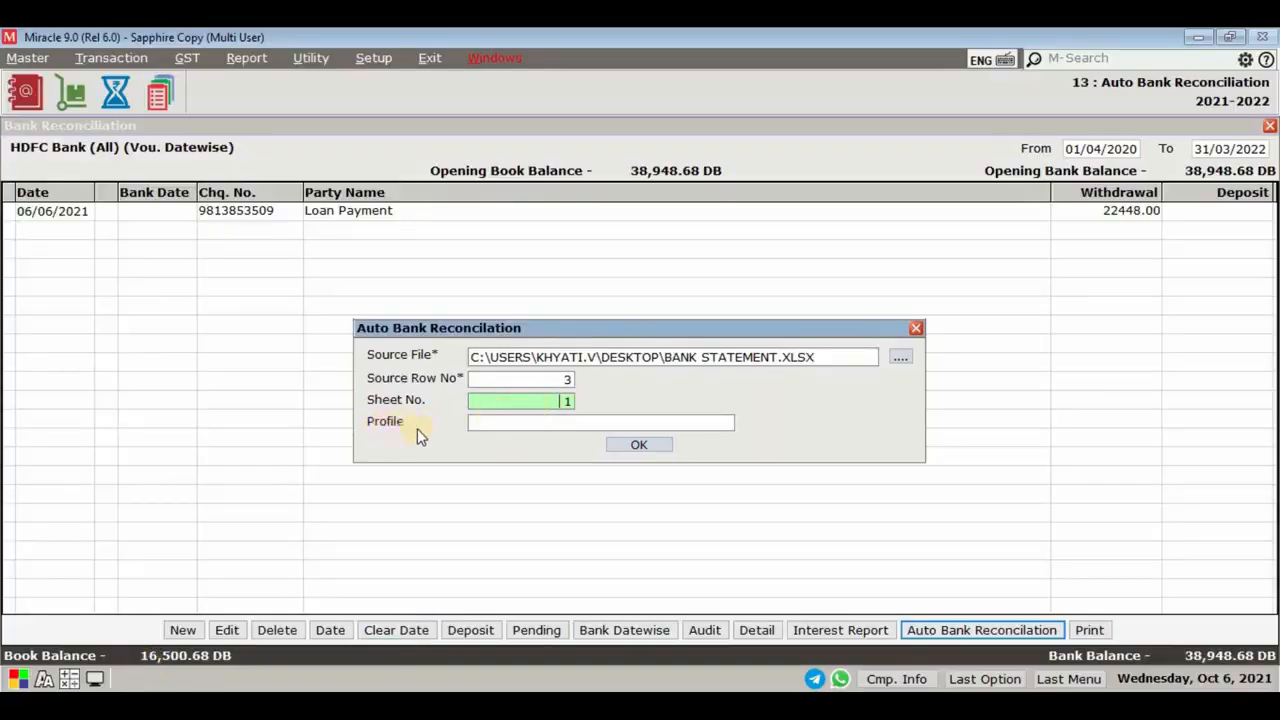
Open the HDFC Bank reconciliation profile for editing and set its number of columns to 8.
key(Return)
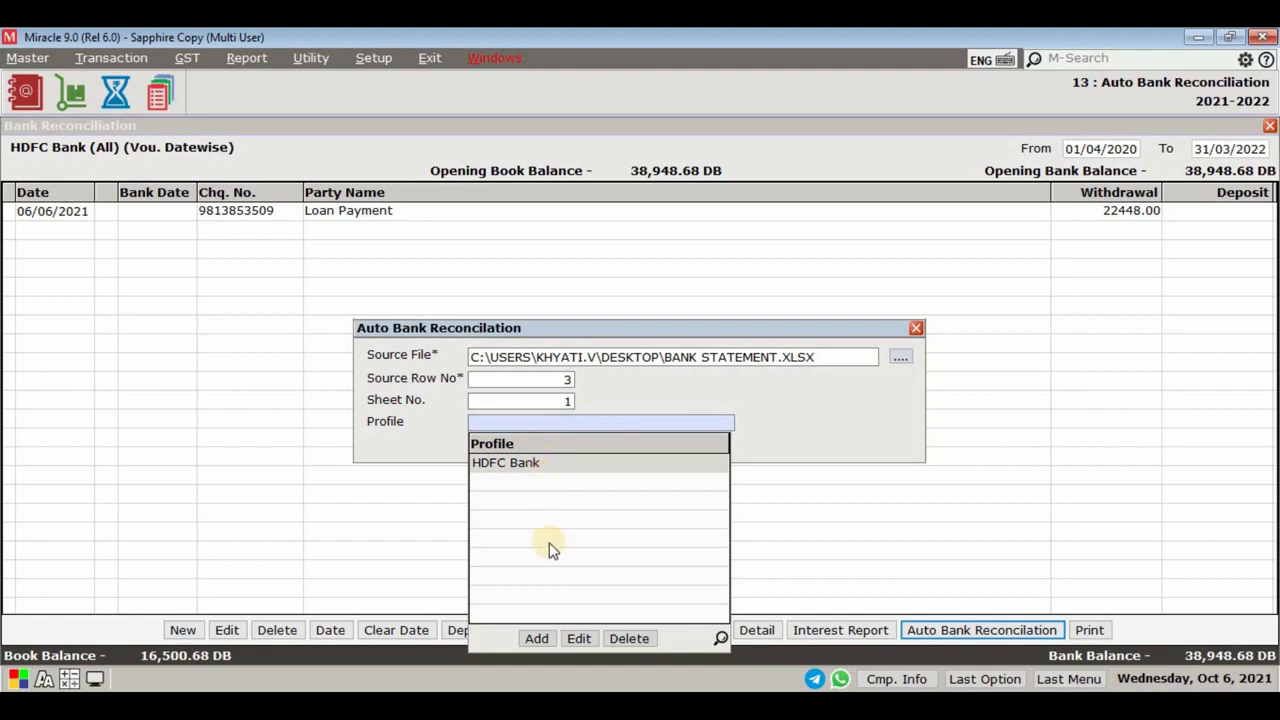
click(589, 640)
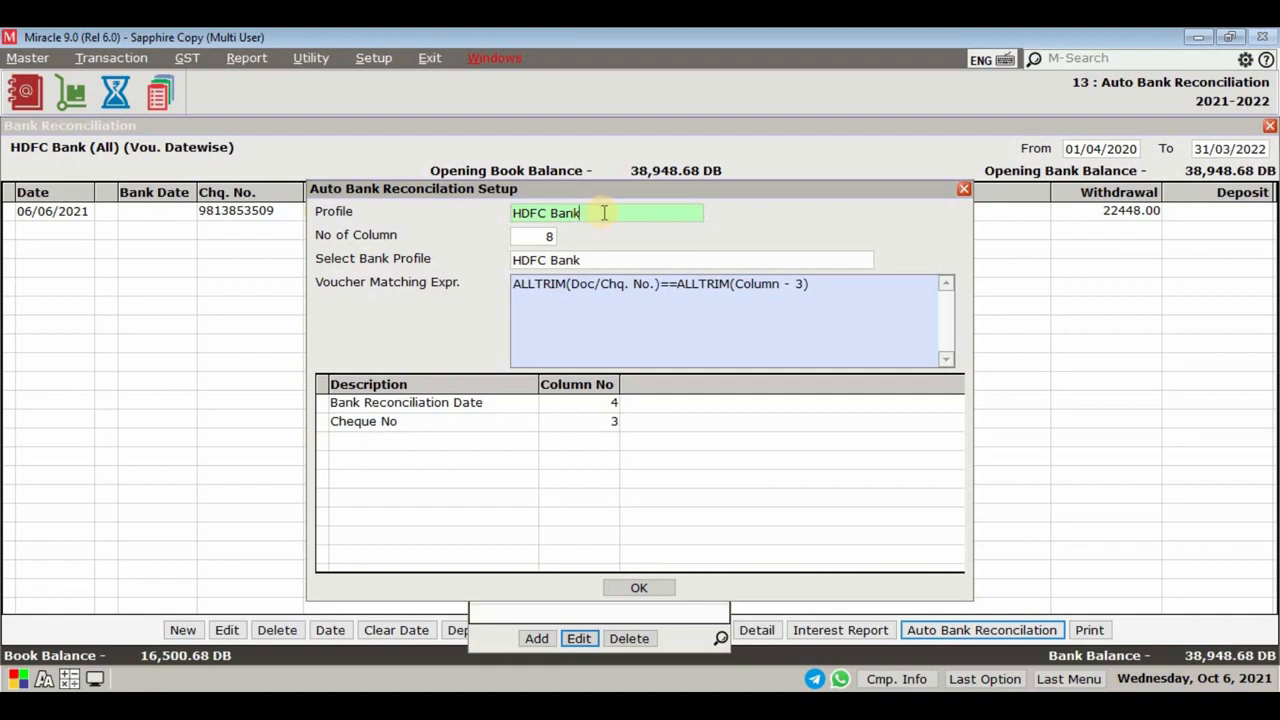
click(552, 235)
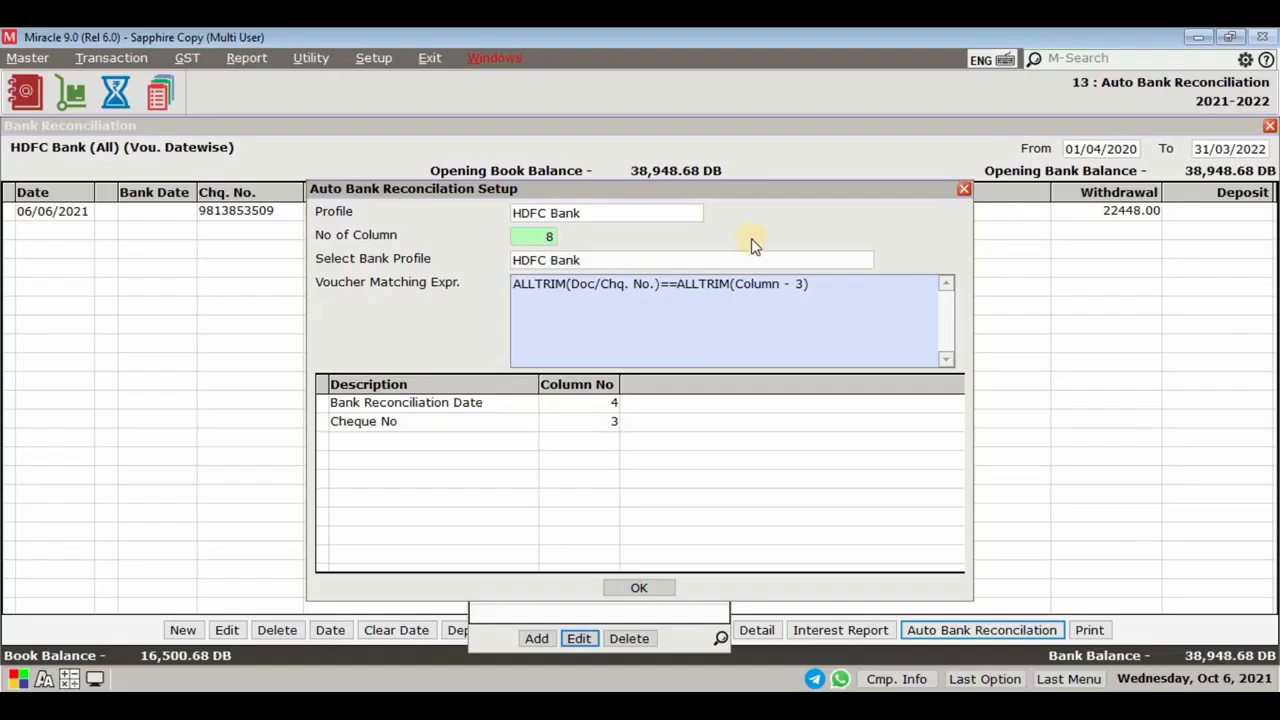
text(8)
Edit the HDFC Bank import profile and choose Bank Payment/Receipt as its voucher type.
click(589, 259)
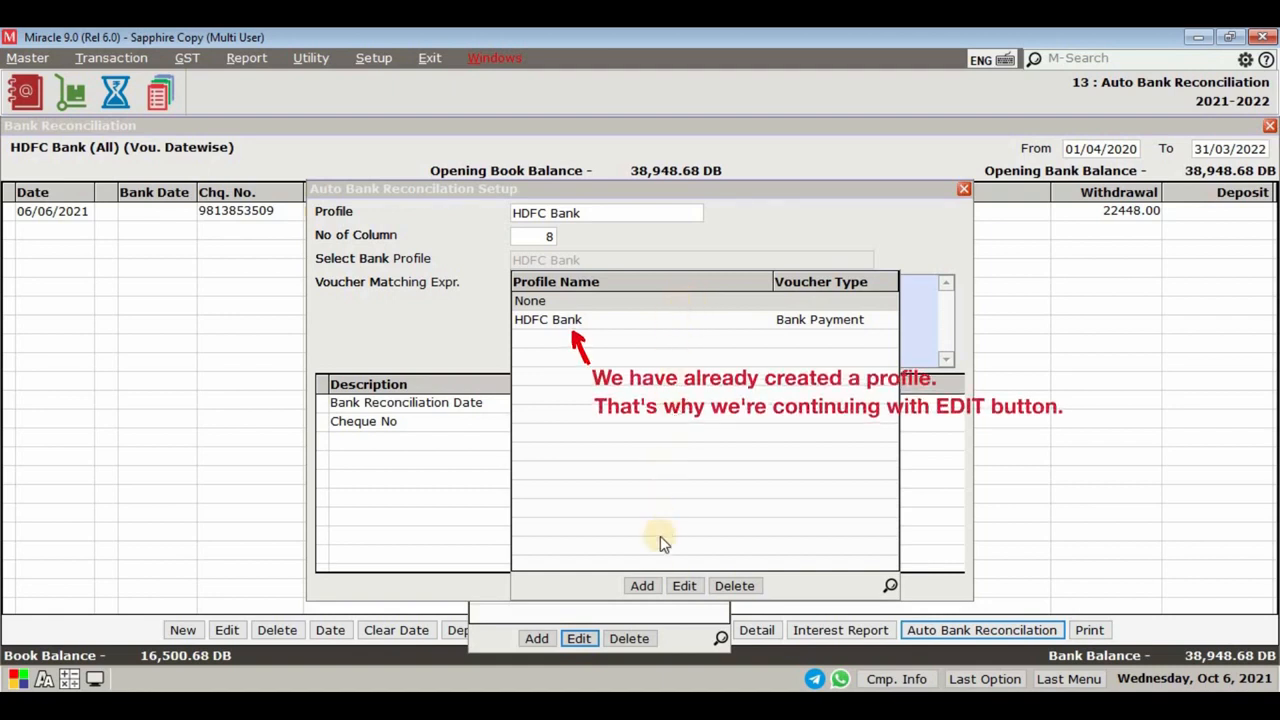
click(688, 588)
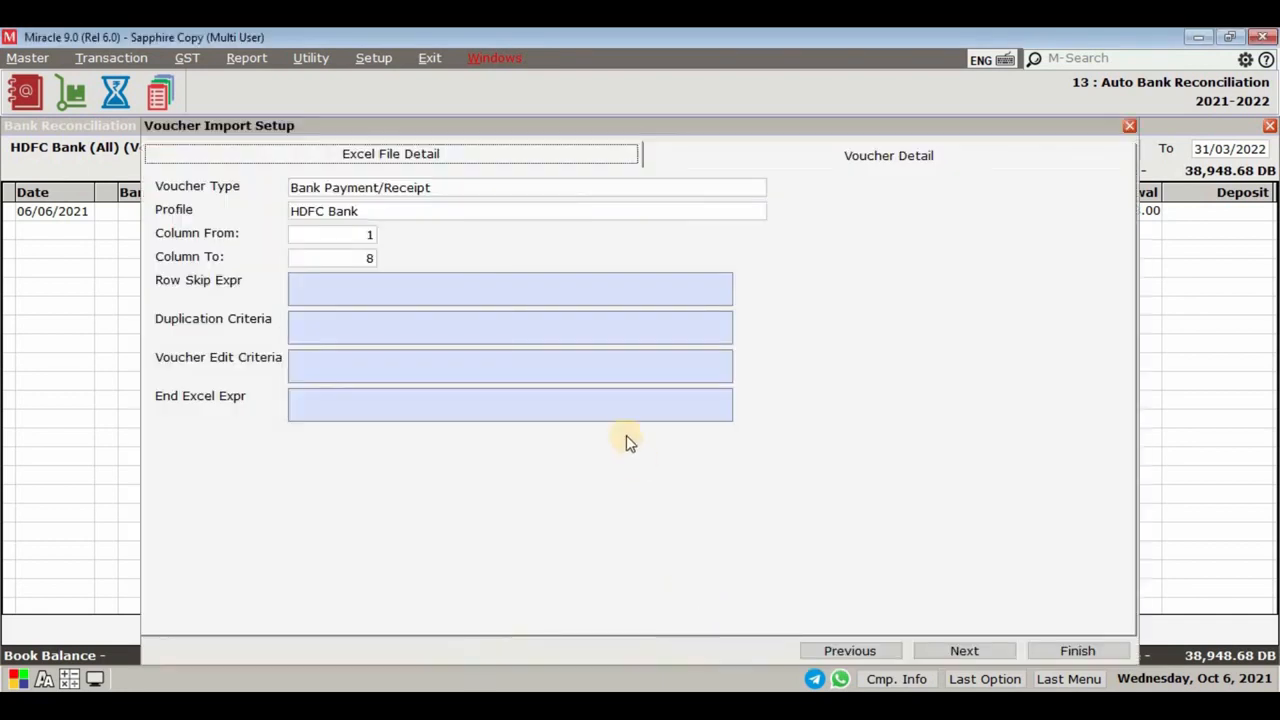
click(472, 192)
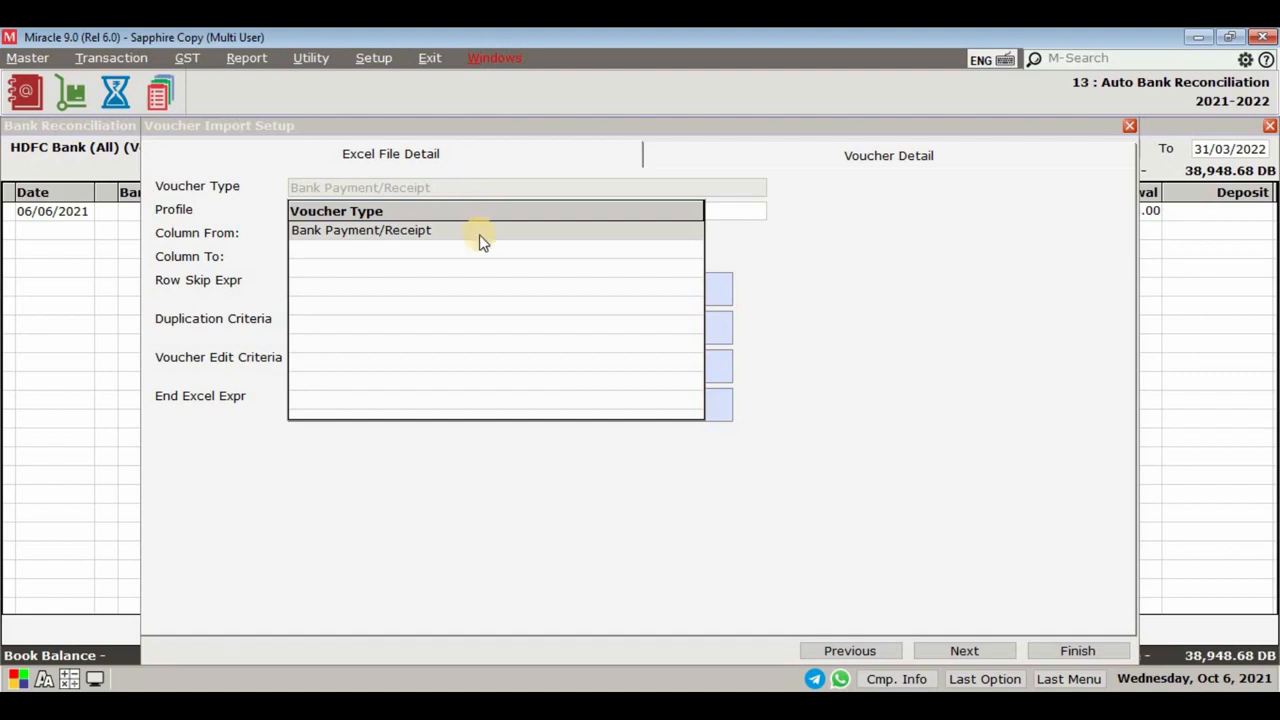
click(480, 238)
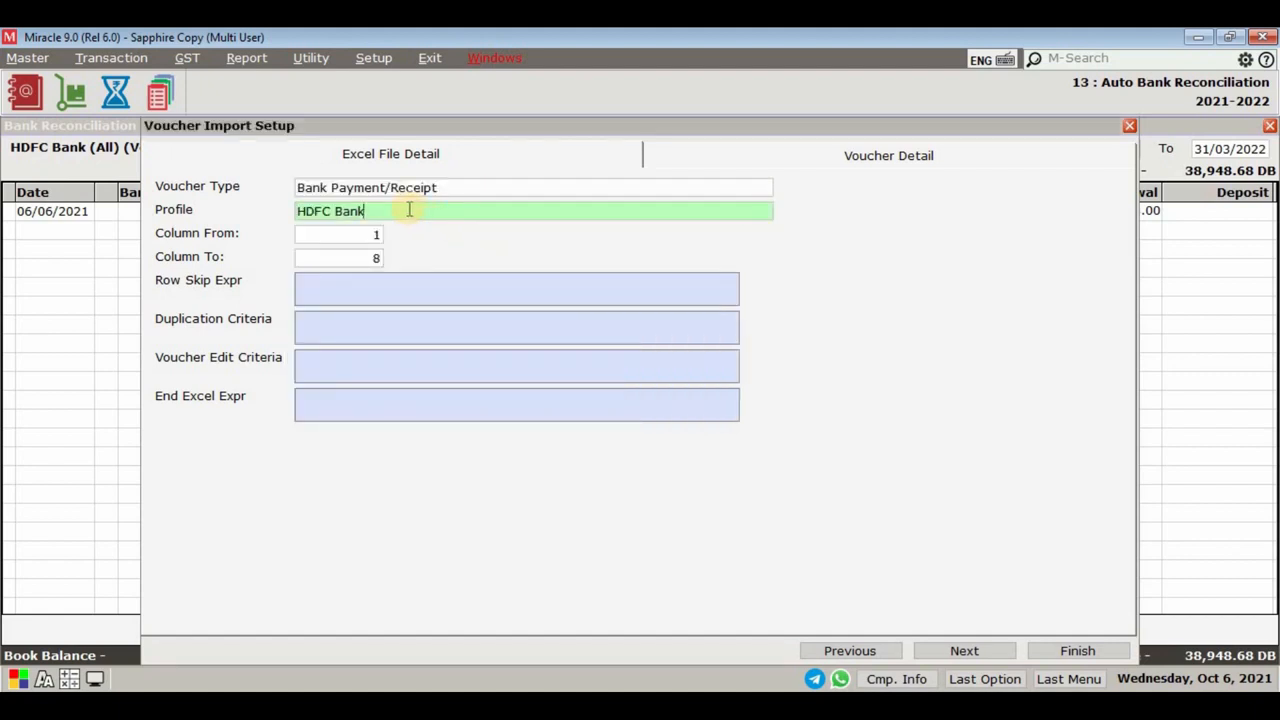
Keep the import's column range starting at 1 and ending at 8, leaving the skip, duplication, edit and end expressions empty.
key(Return)
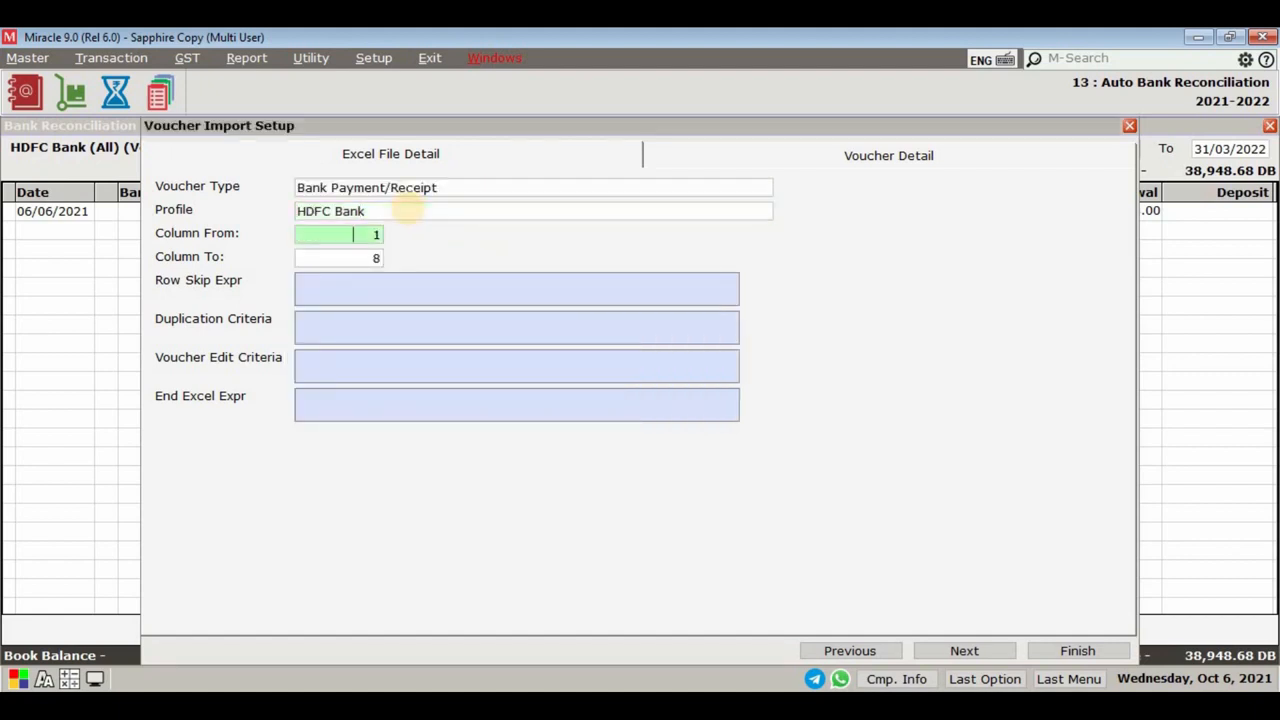
click(379, 257)
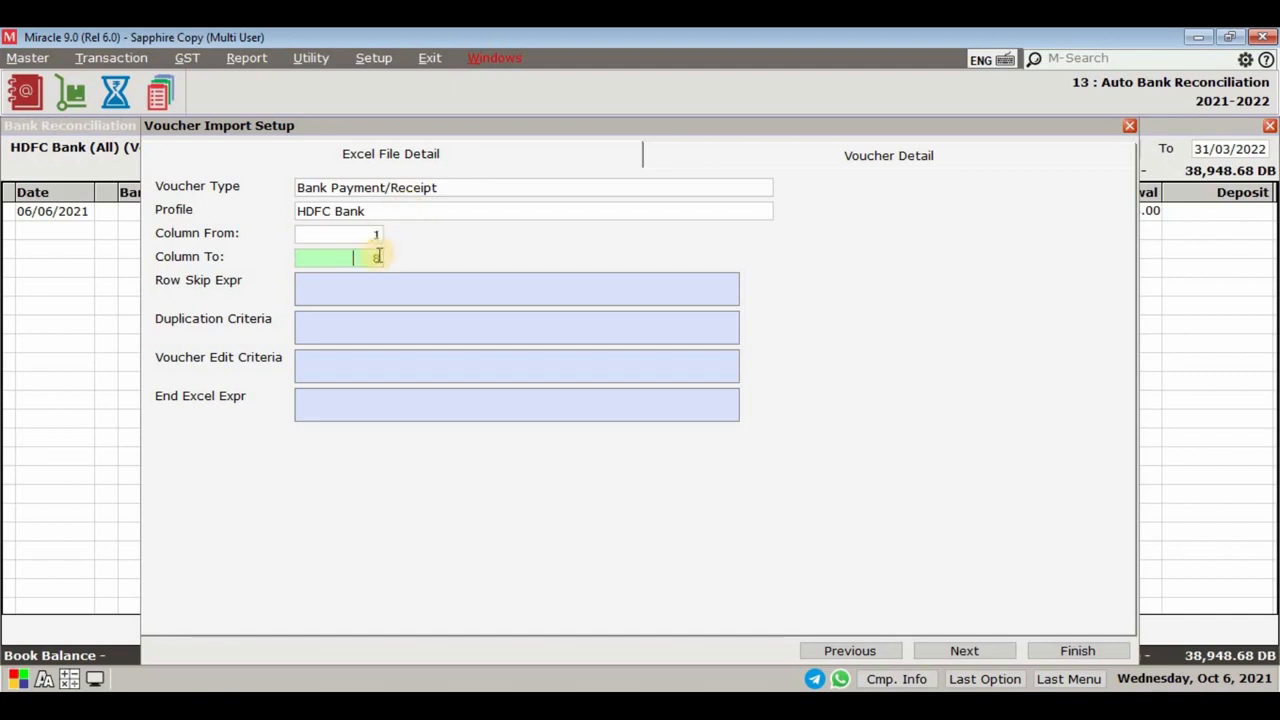
text(8)
key(Return)
key(Return)
click(620, 395)
click(600, 474)
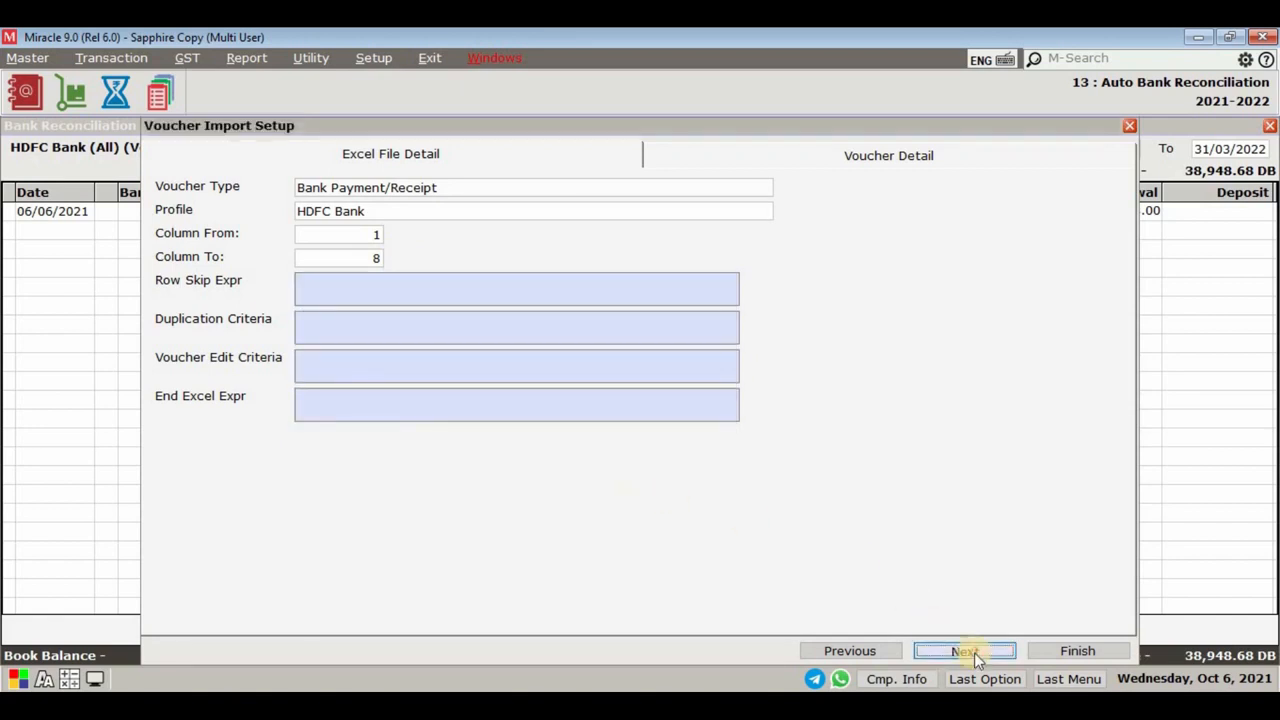
Proceed to the voucher details and compare the field-to-column mappings with the columns of the Excel bank statement.
click(974, 651)
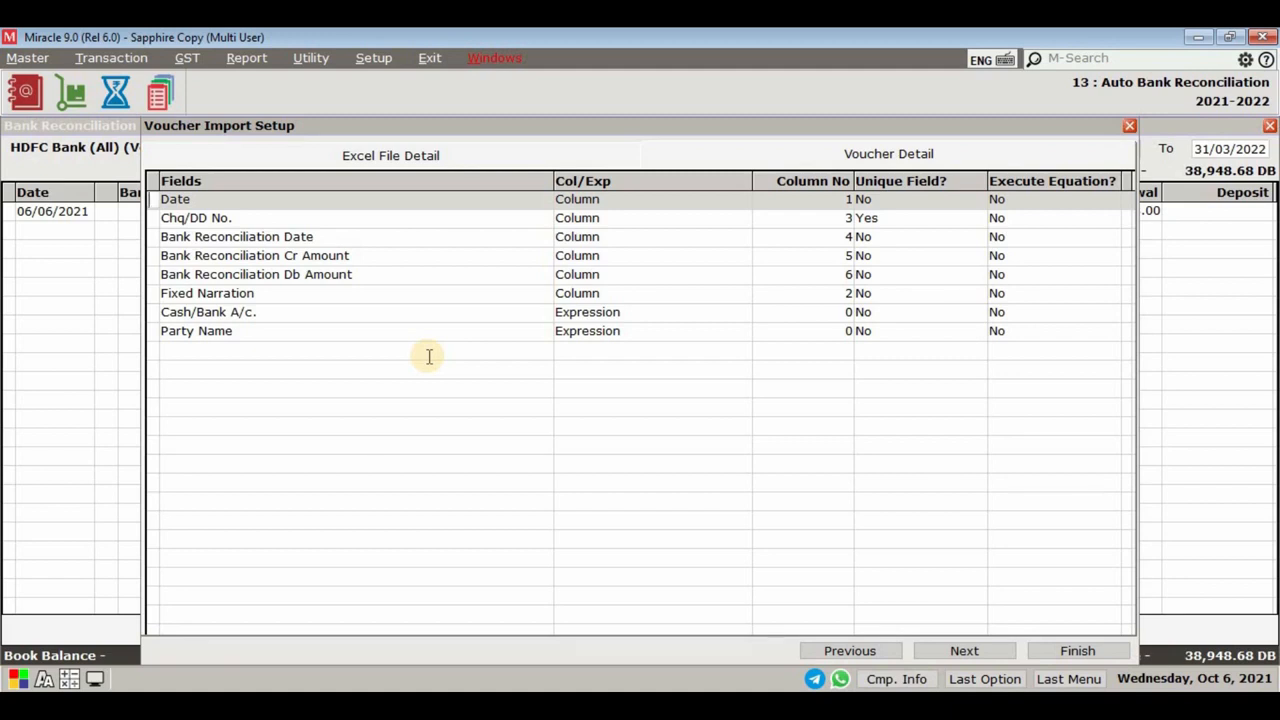
click(838, 343)
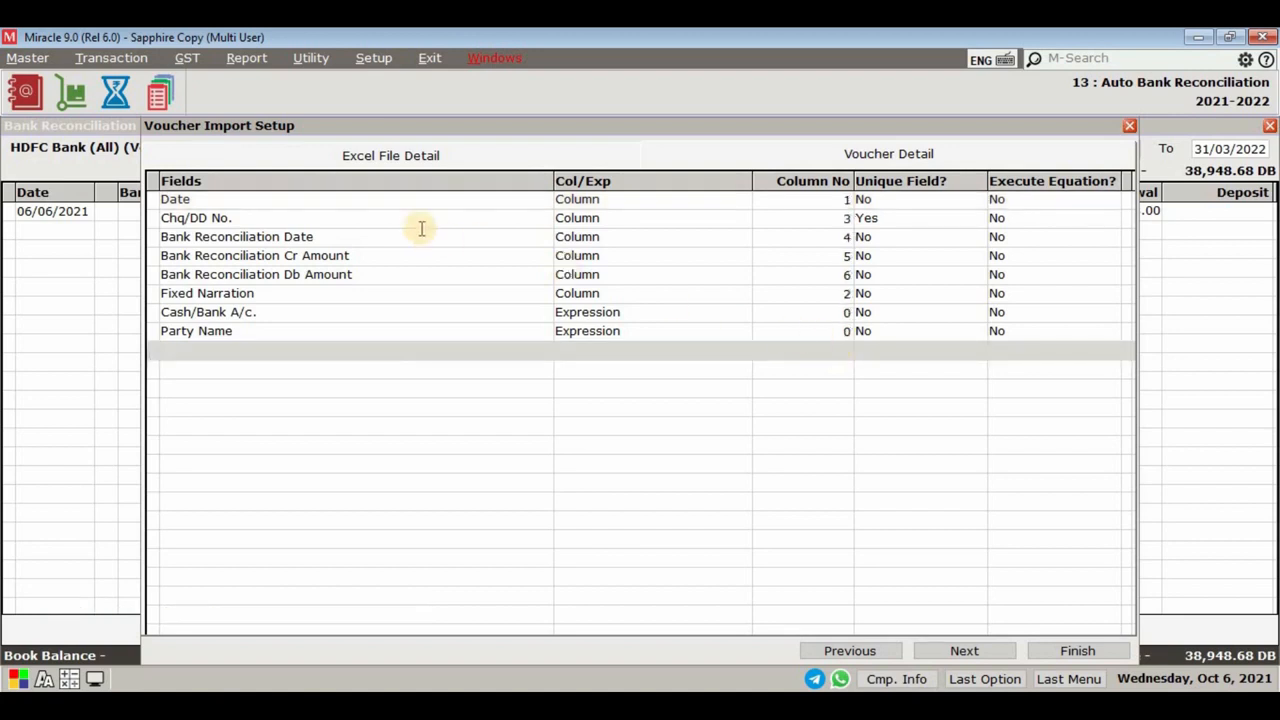
click(580, 219)
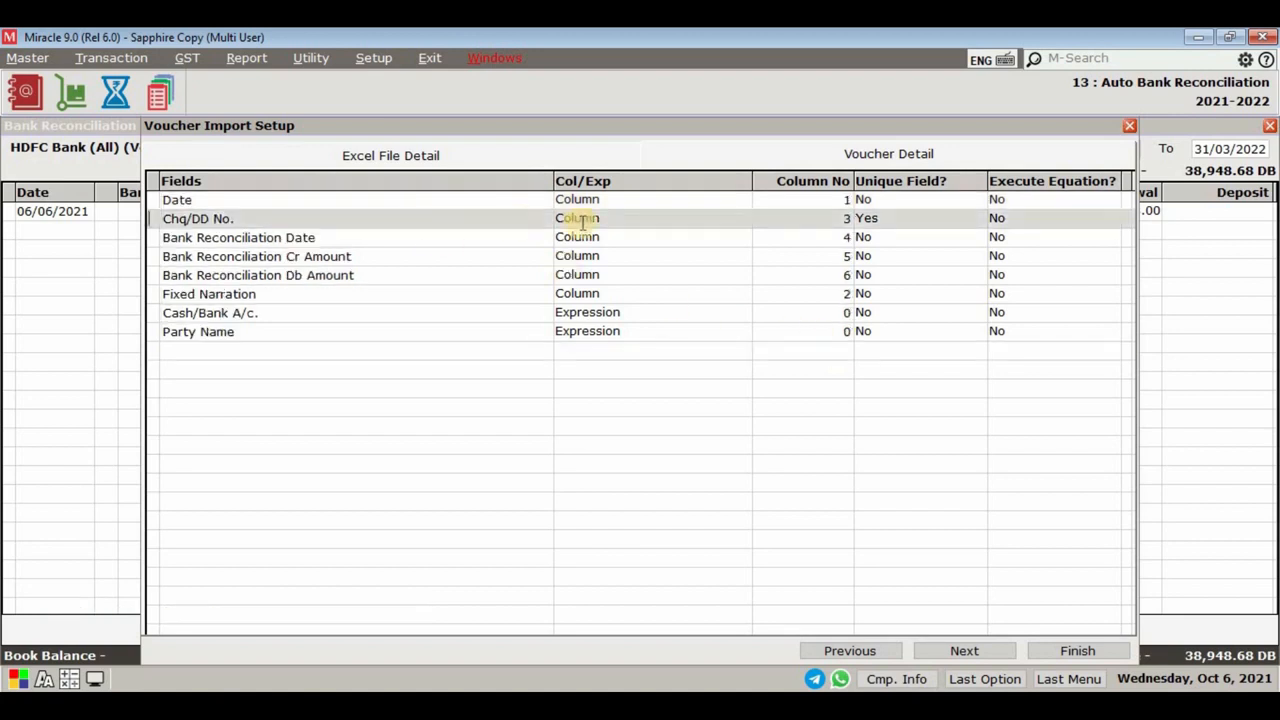
click(877, 239)
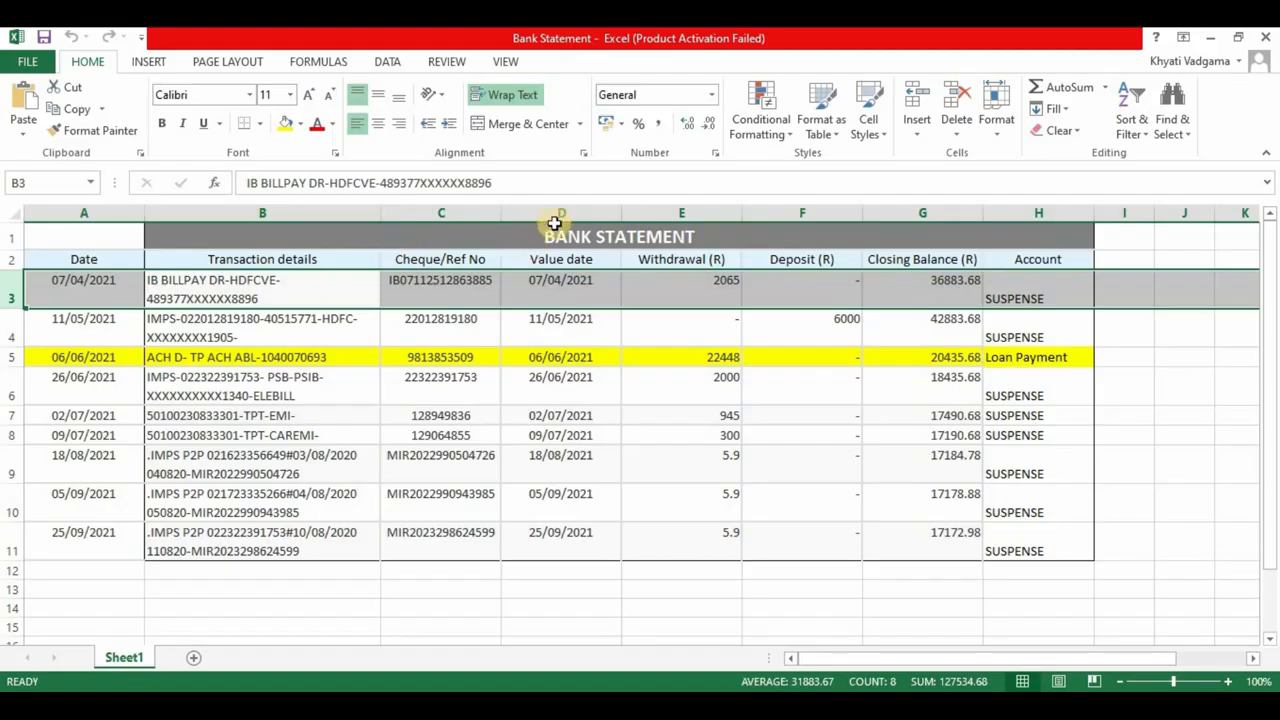
Check the statement's Value date column, finish the voucher import setup and select HDFC Bank as the bank profile.
click(560, 212)
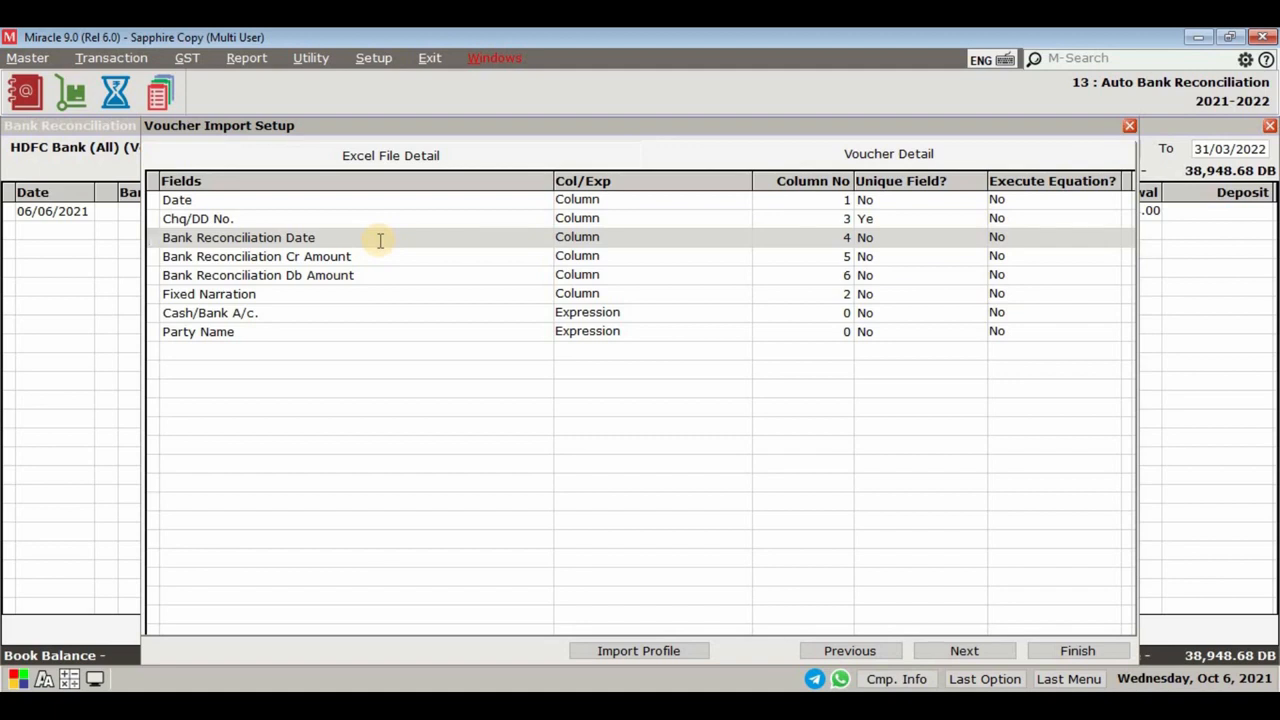
click(1078, 650)
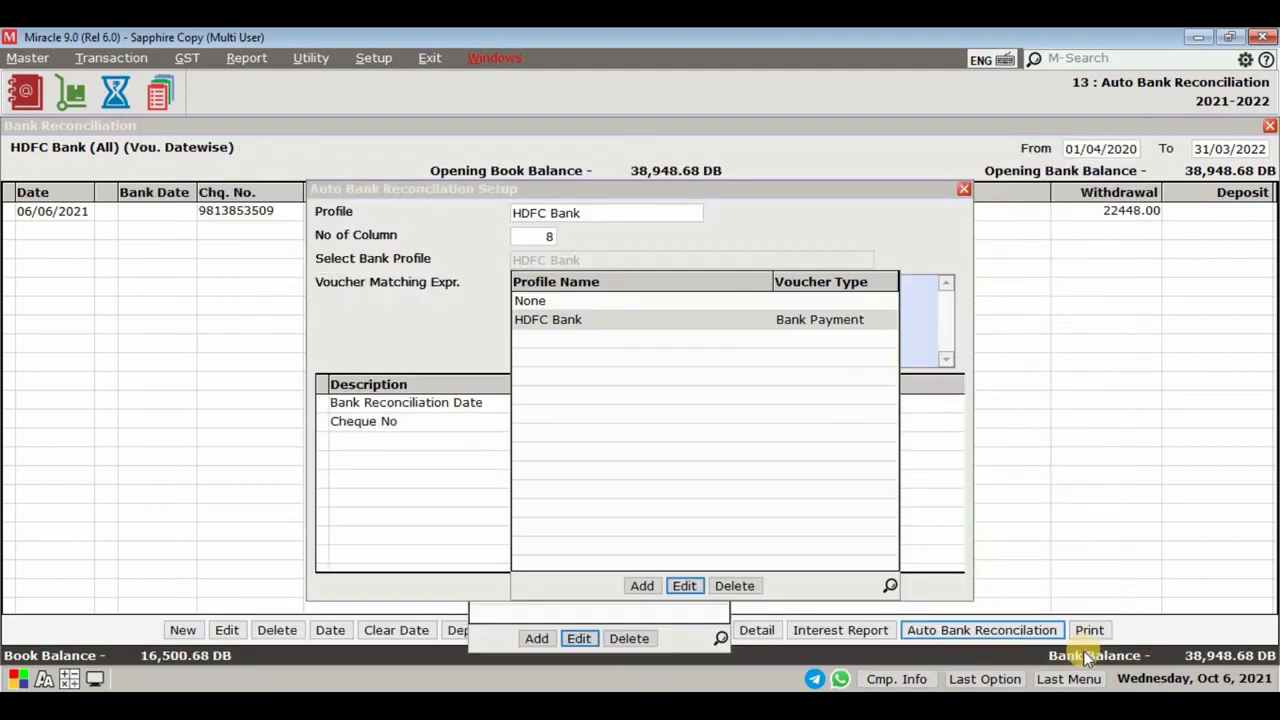
click(628, 322)
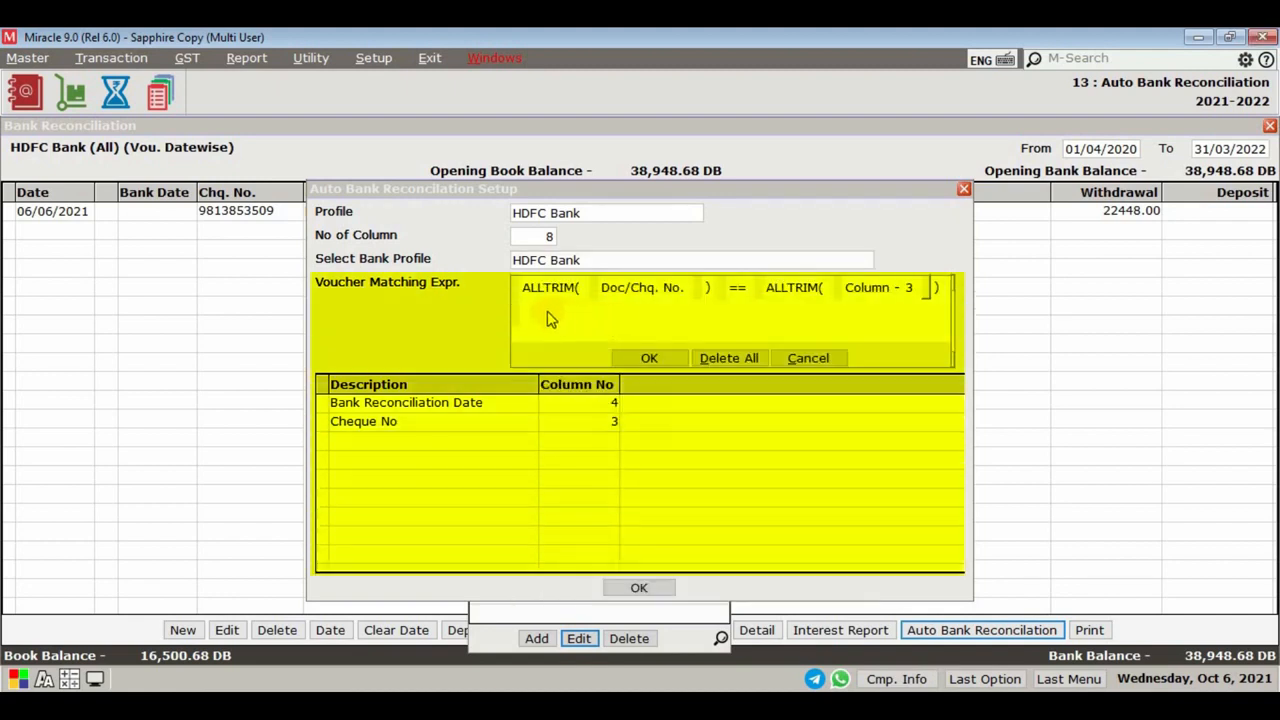
Accept the voucher matching expression ALLTRIM(Doc/Chq. No.)==ALLTRIM(Column - 3) and save the setup with reconciliation date column 4 and cheque number column 3.
key(Return)
click(375, 282)
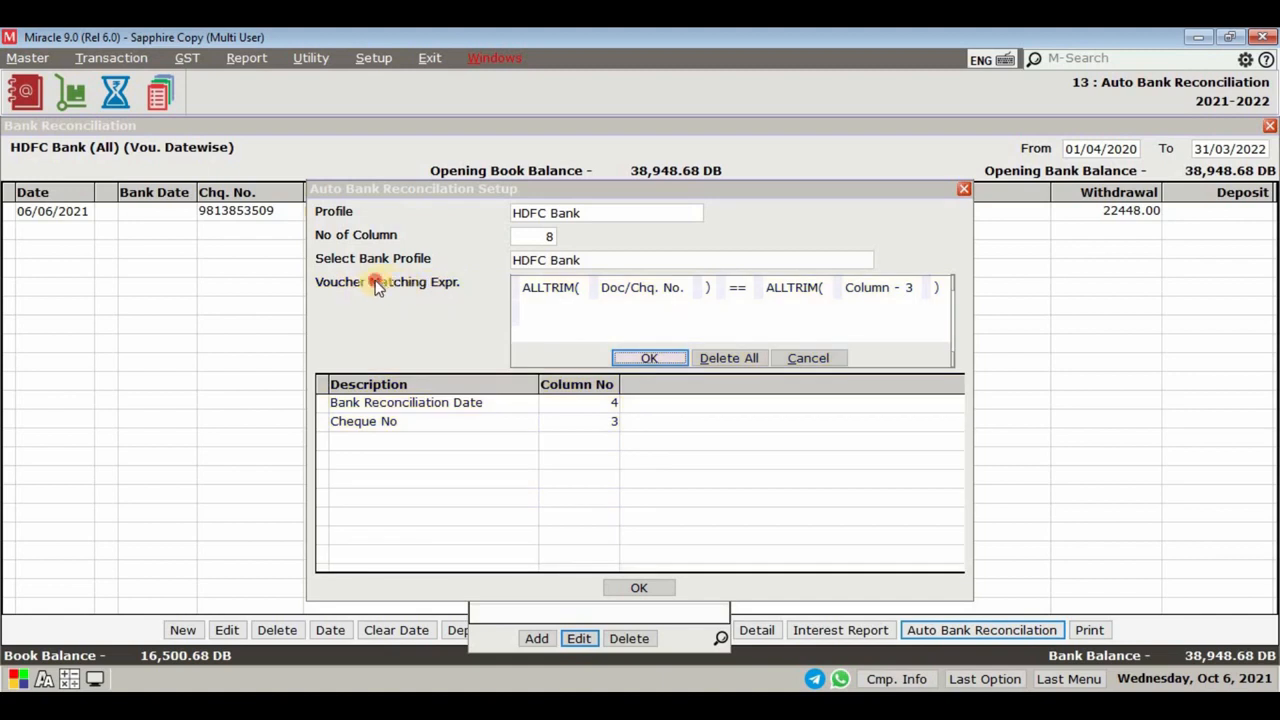
key(Return)
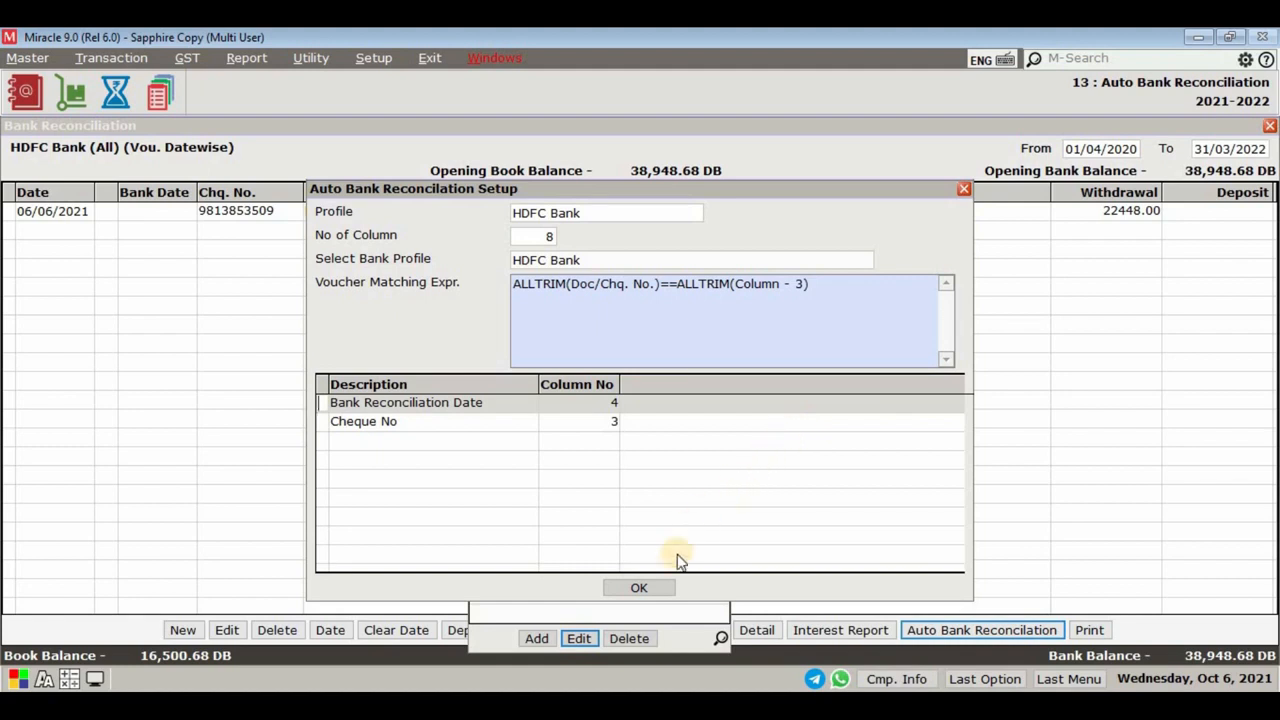
click(640, 588)
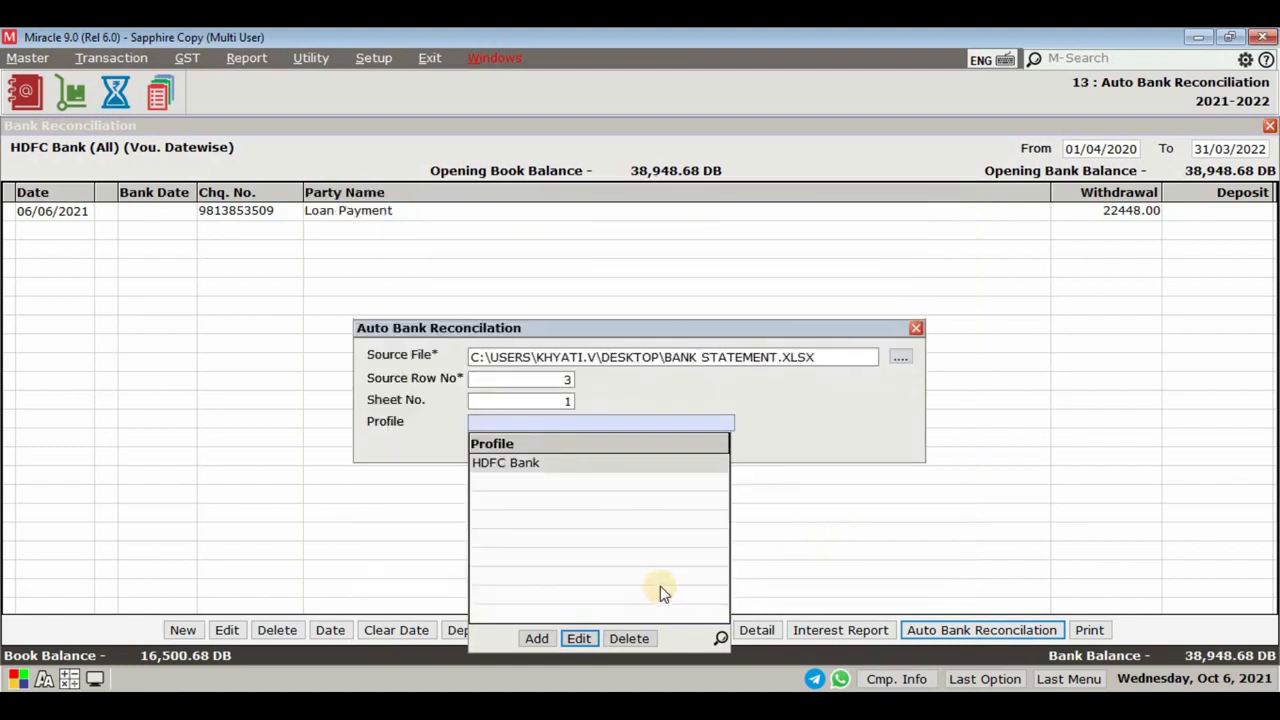
Run auto bank reconciliation with the HDFC Bank profile and compare the 06/06/2021 voucher in the import list with the book entry.
click(607, 464)
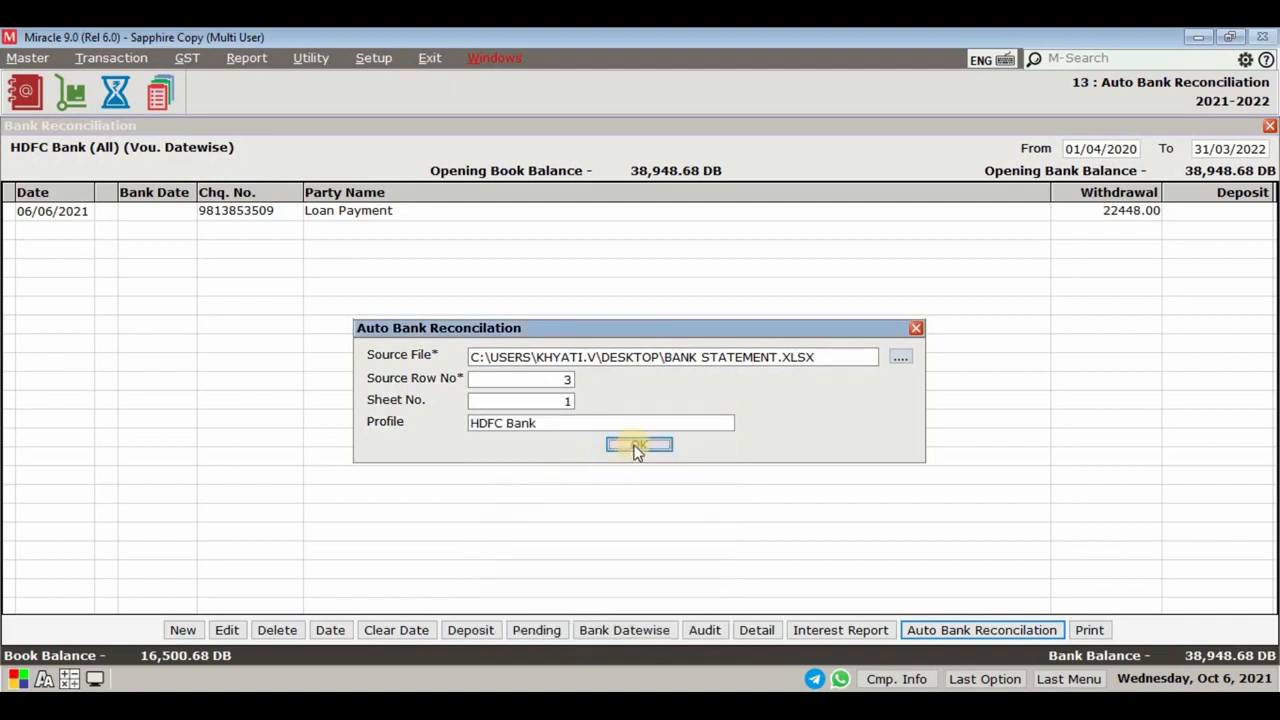
click(638, 448)
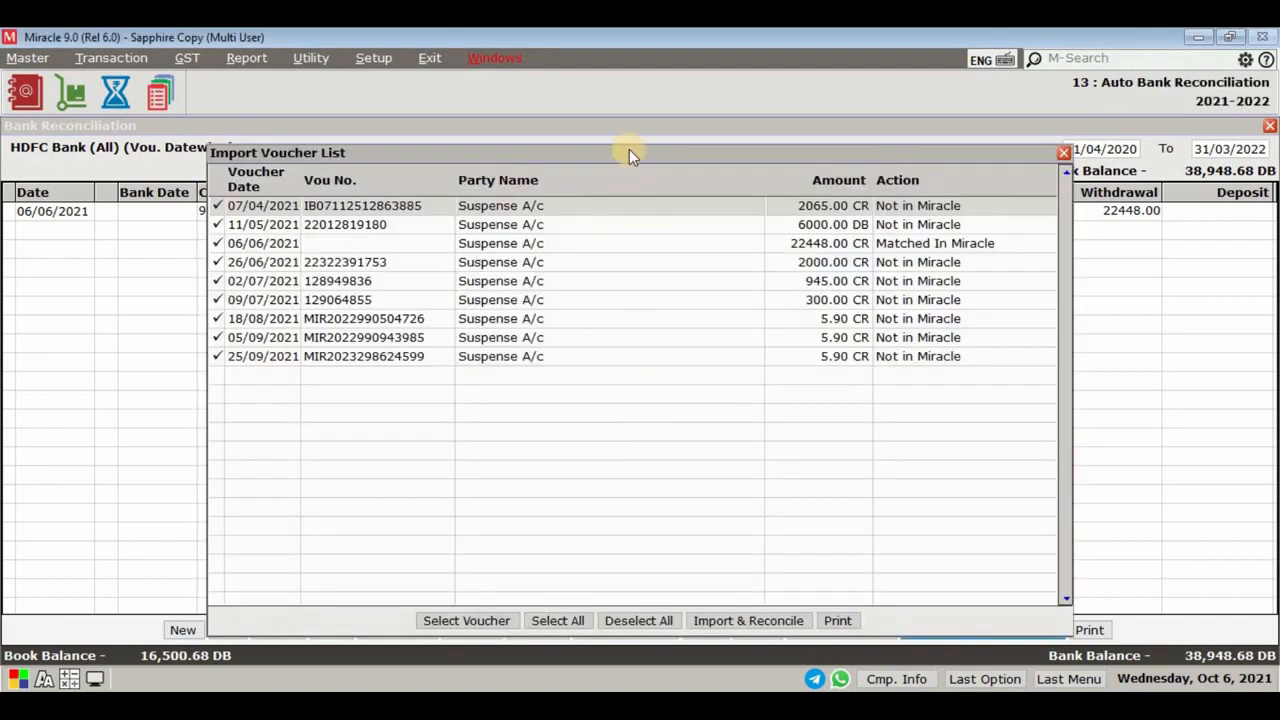
drag(630, 152, 628, 279)
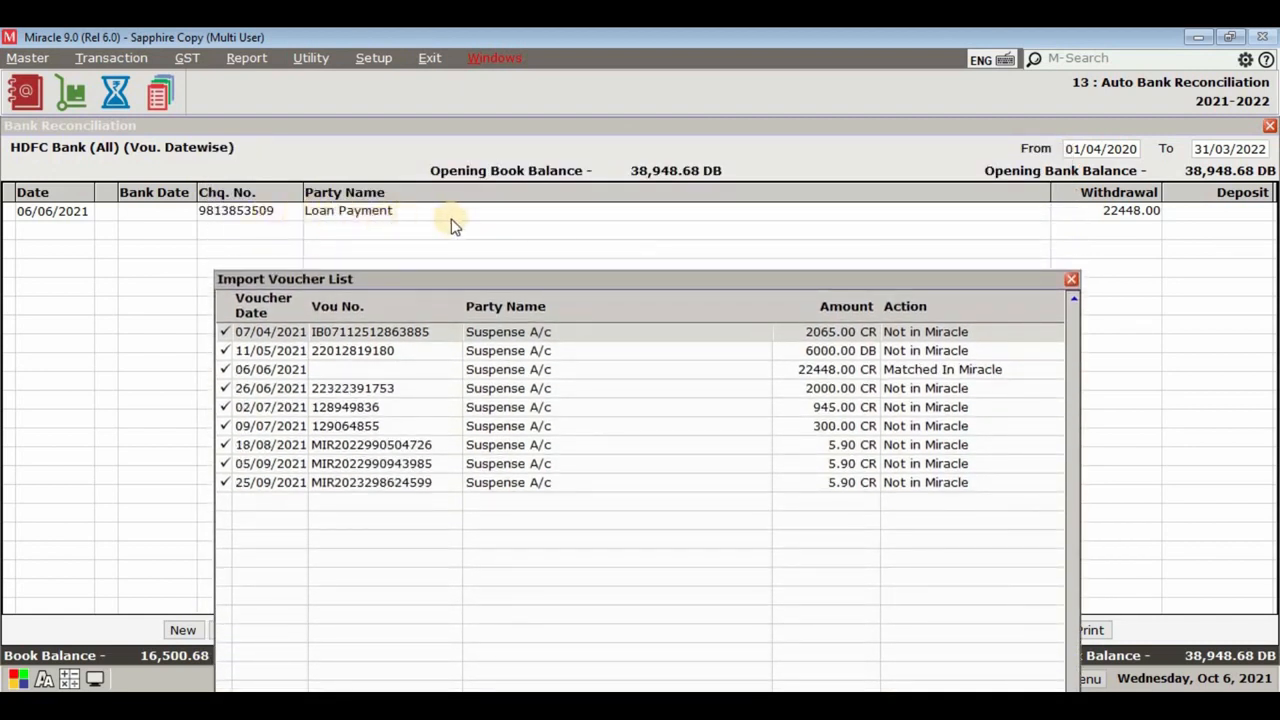
click(930, 368)
drag(651, 277, 646, 167)
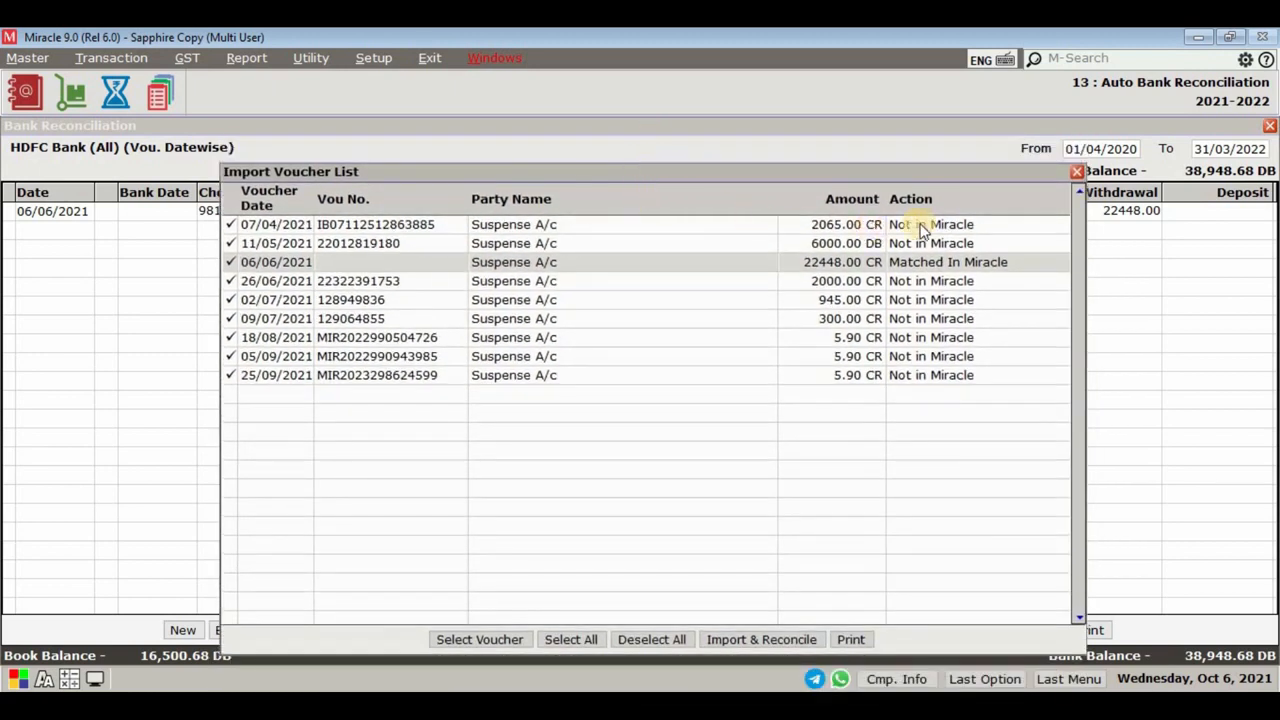
Exclude the 26/06/2021 and 02/07/2021 vouchers from the import list, and include both again.
click(932, 262)
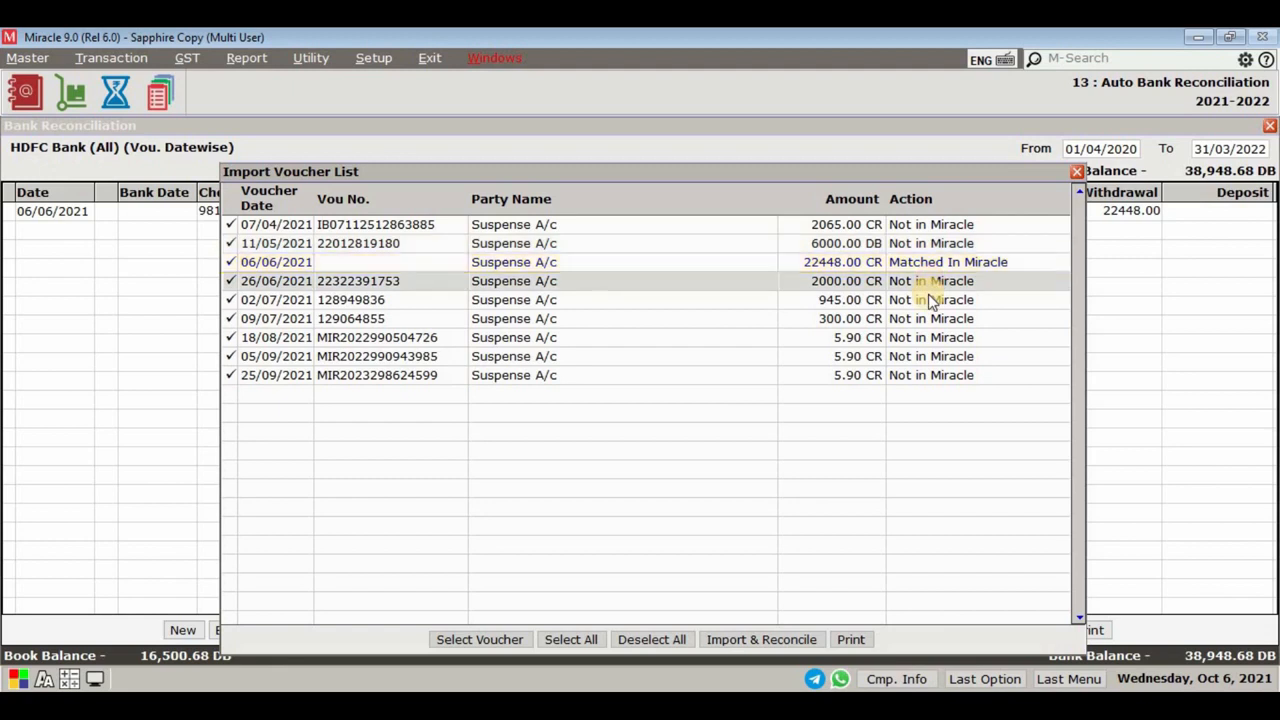
key(space)
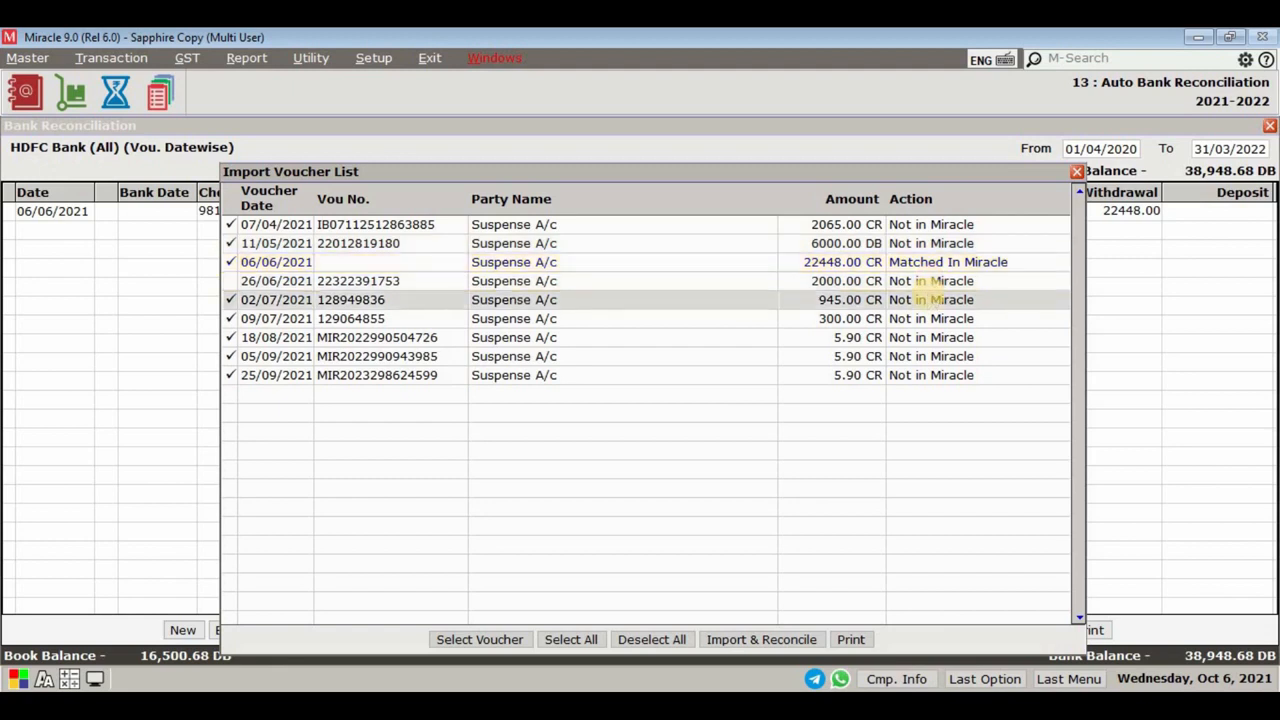
key(space)
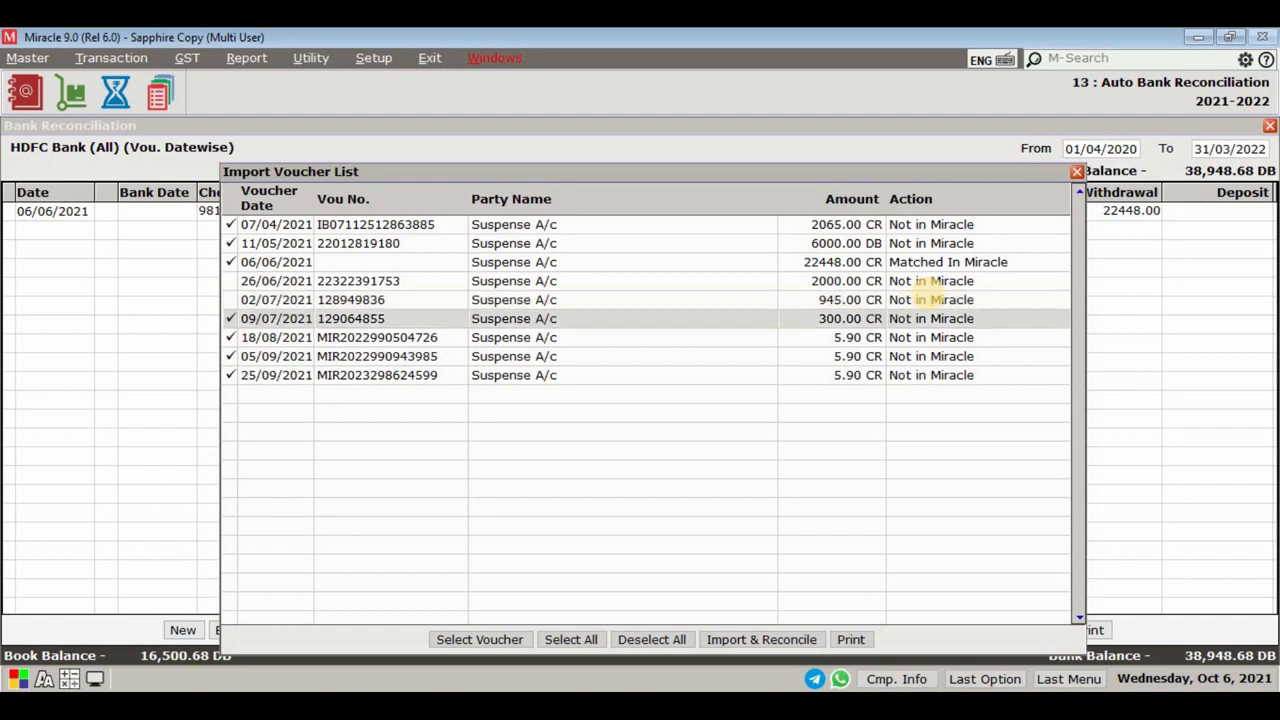
click(921, 286)
key(space)
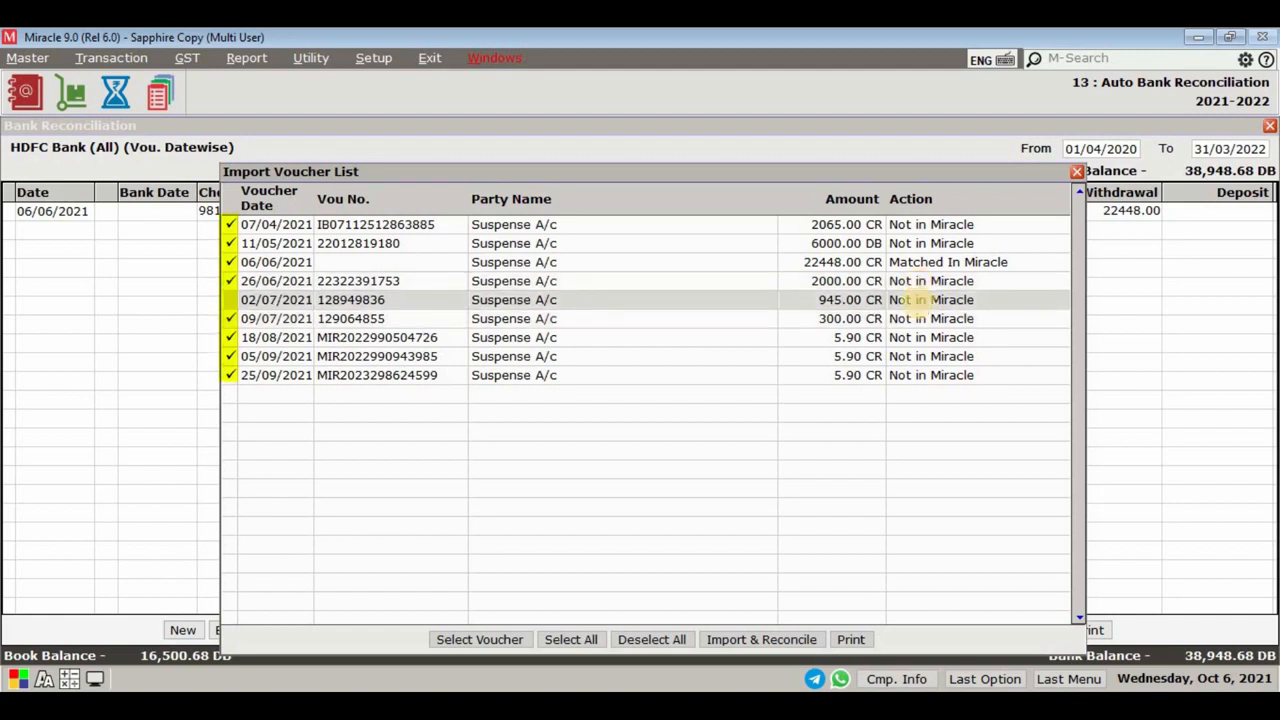
key(space)
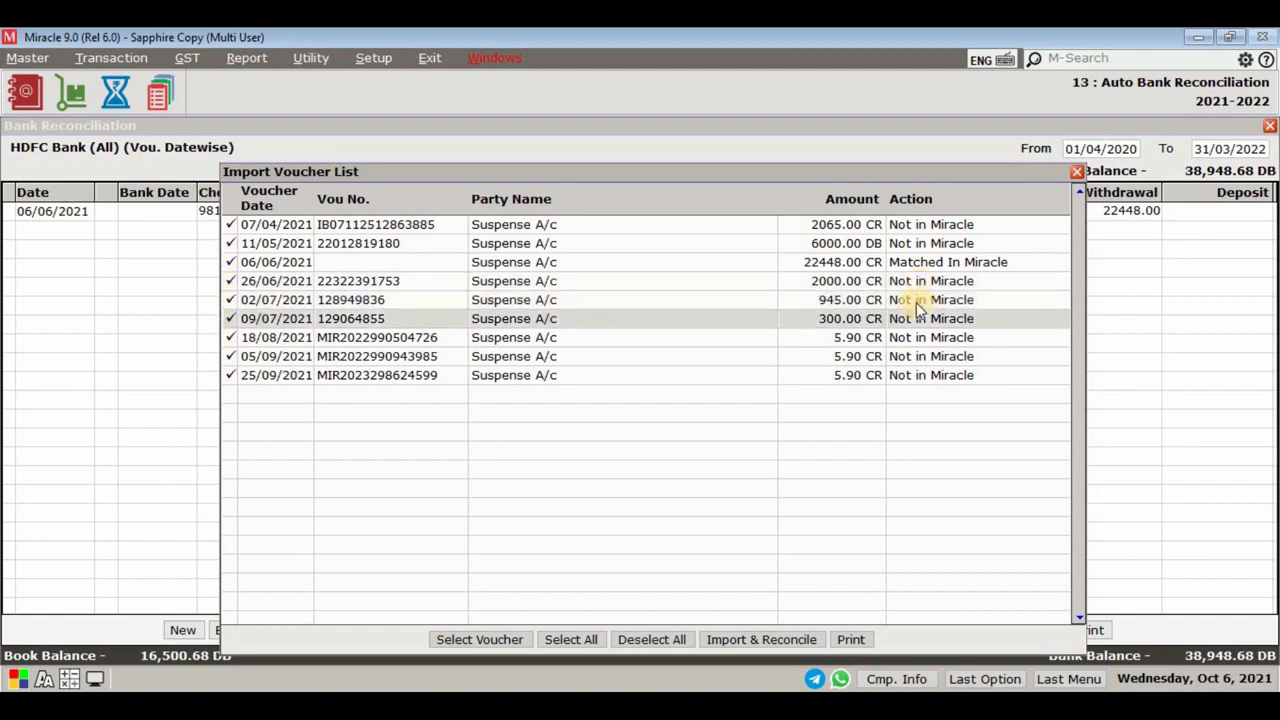
Import and reconcile all the ticked vouchers, and close the list of imported vouchers.
click(944, 373)
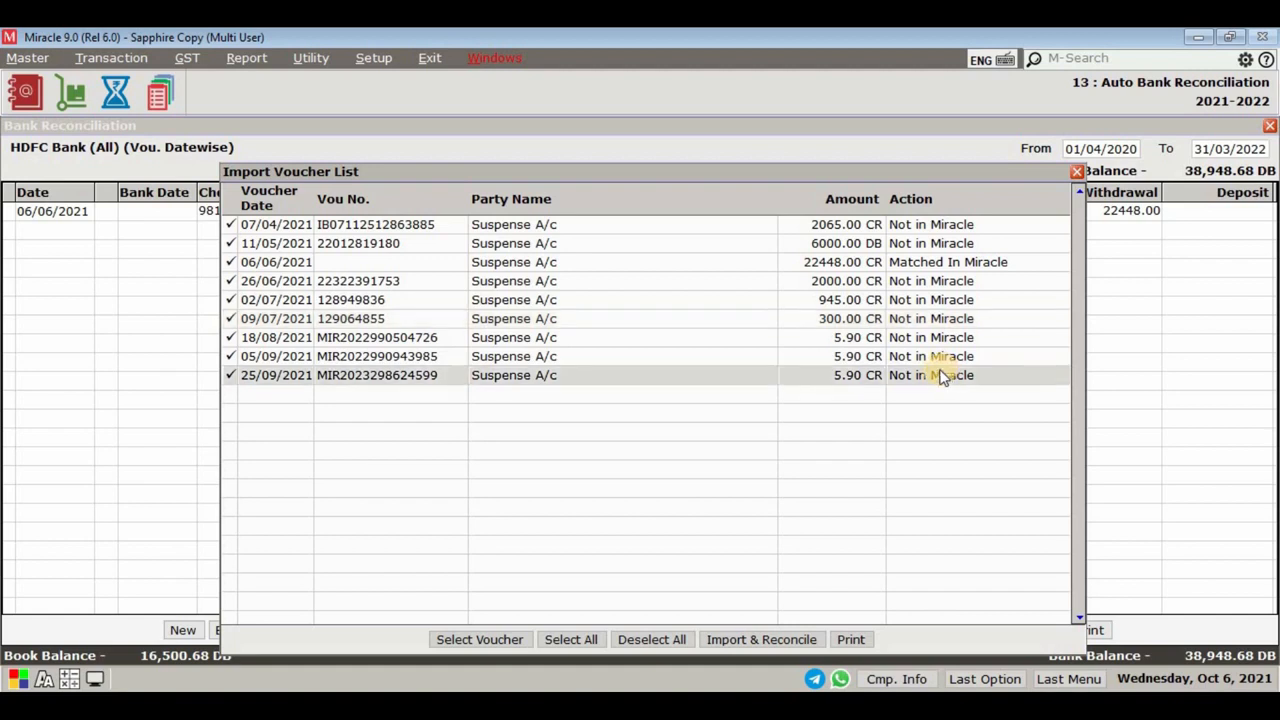
click(758, 638)
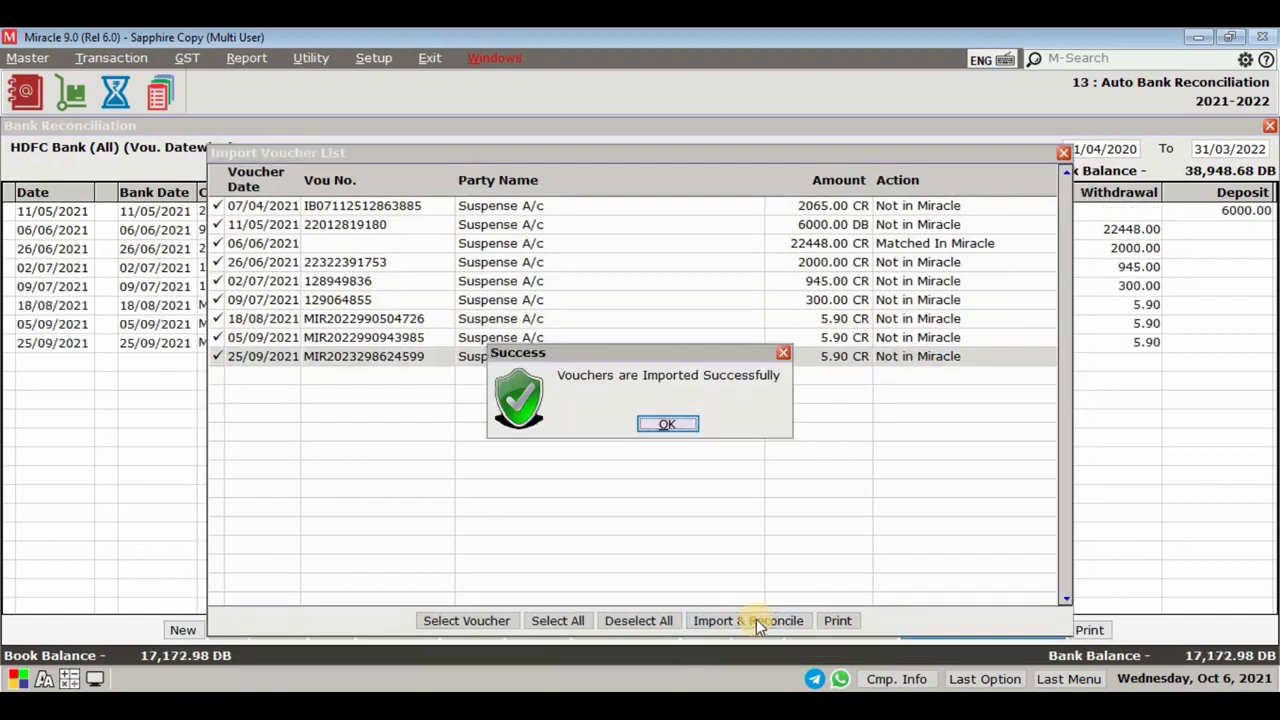
click(668, 424)
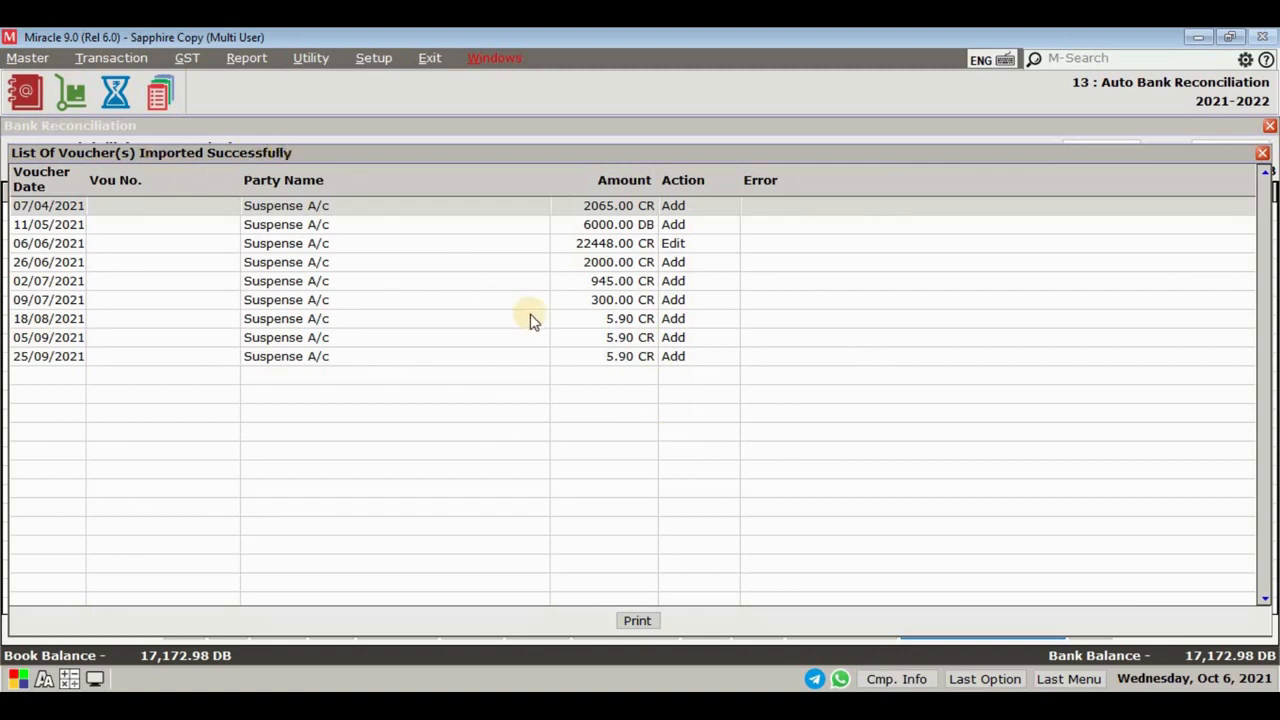
click(1264, 154)
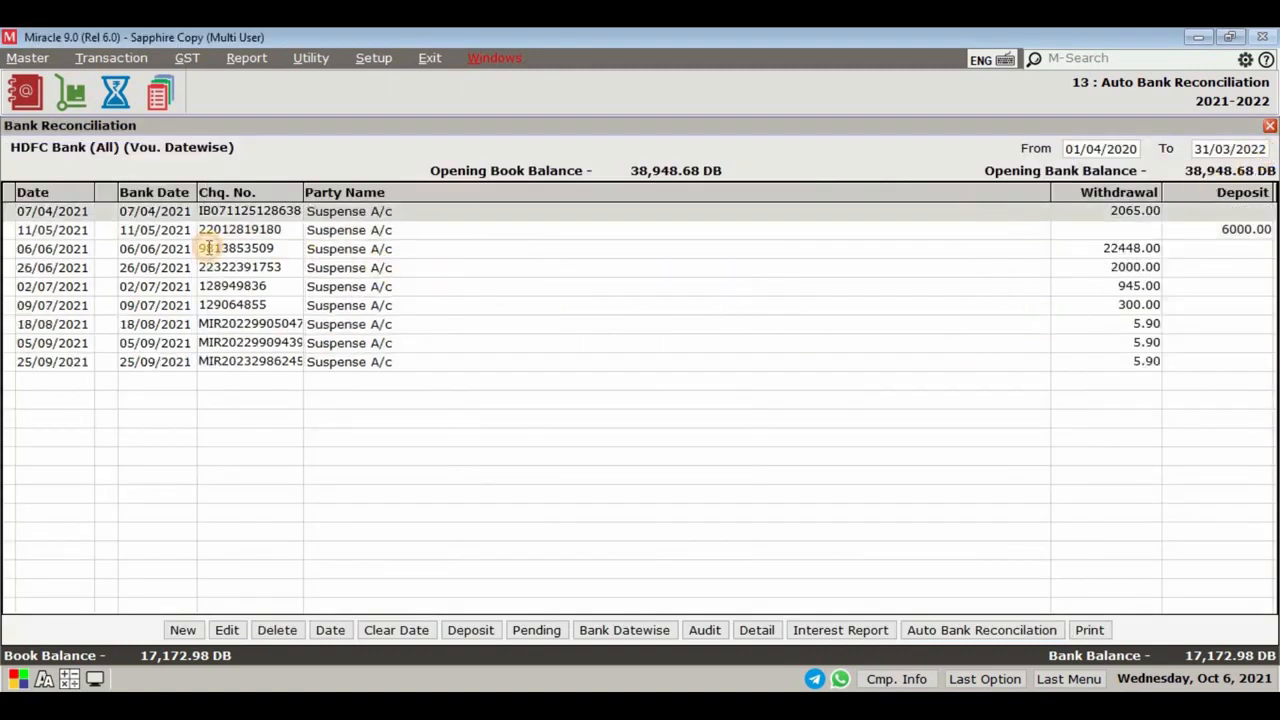
Check the 06/06/2021 entry's bank date, and compare the HDFC Bank book's closing balance with the Excel statement's.
click(185, 249)
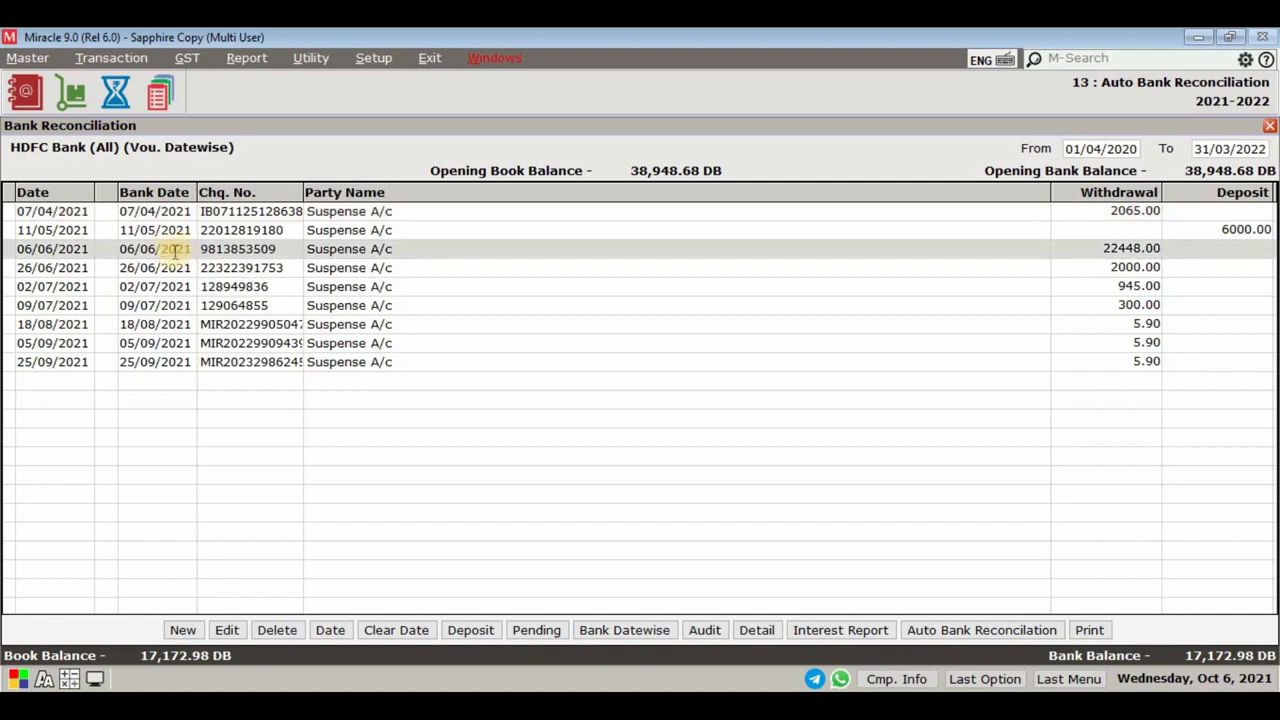
key(Escape)
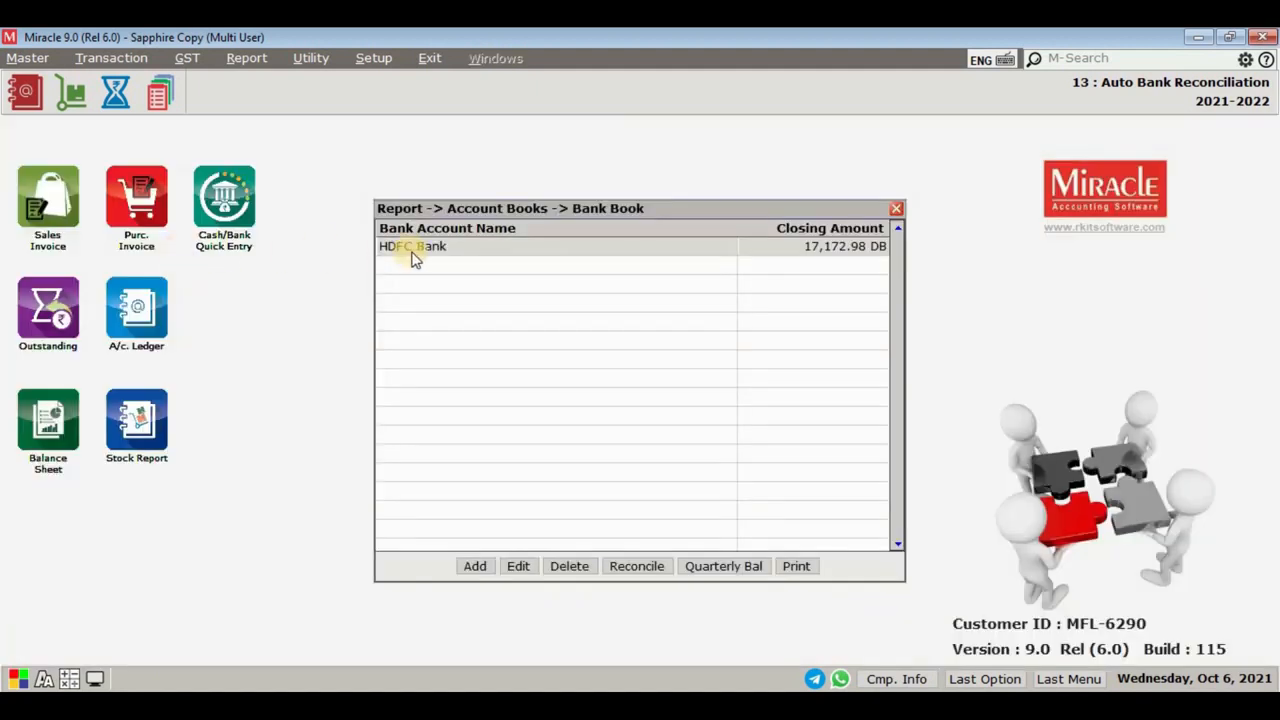
double_click(449, 255)
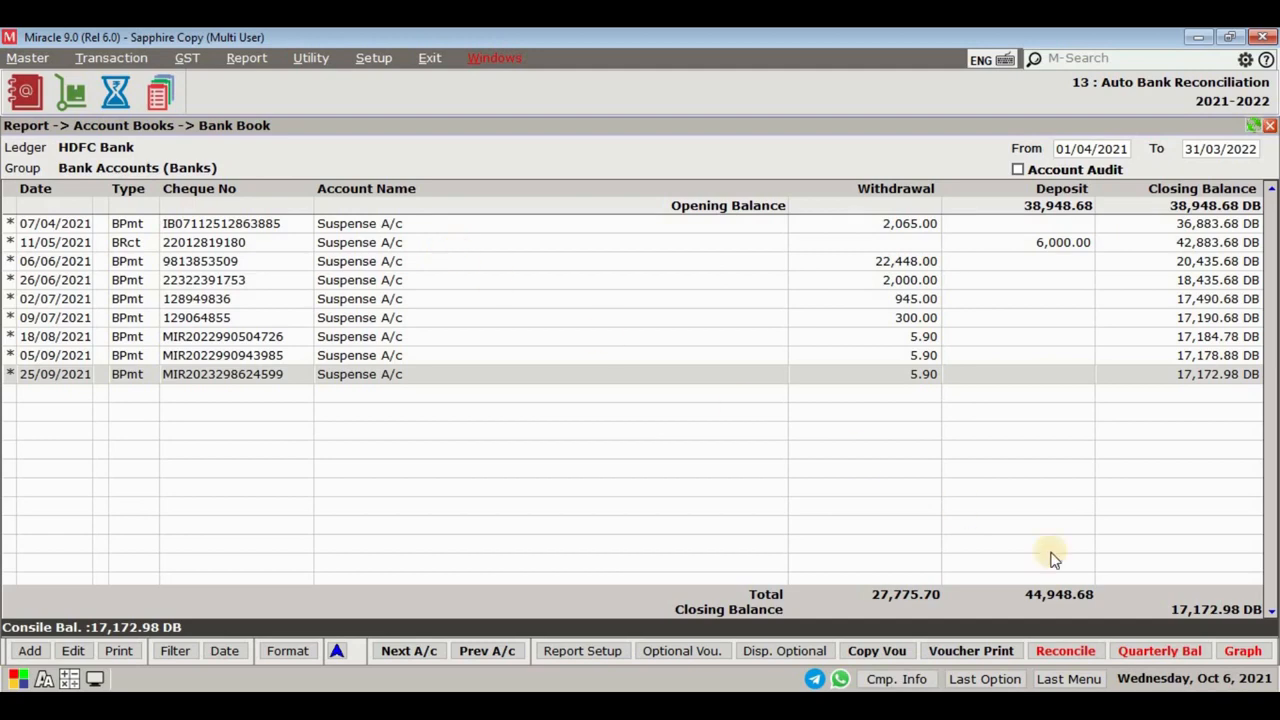
key(alt+Tab)
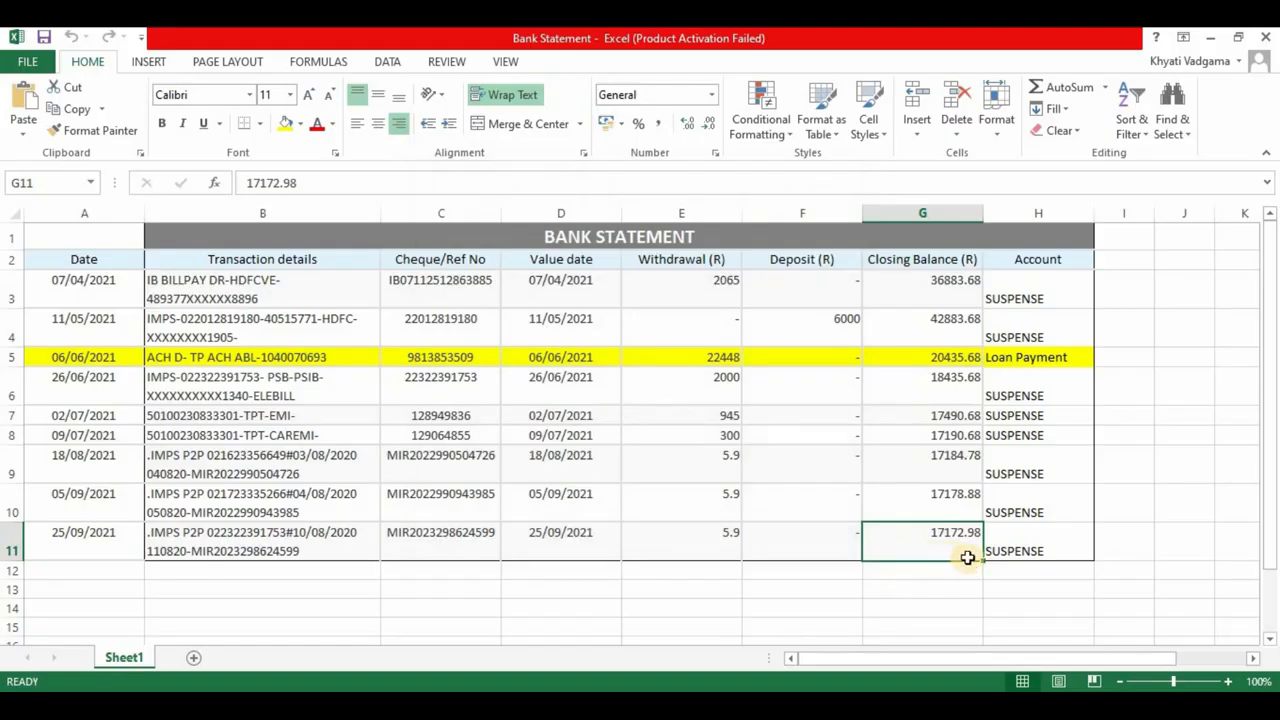
key(alt+Tab)
key(Escape)
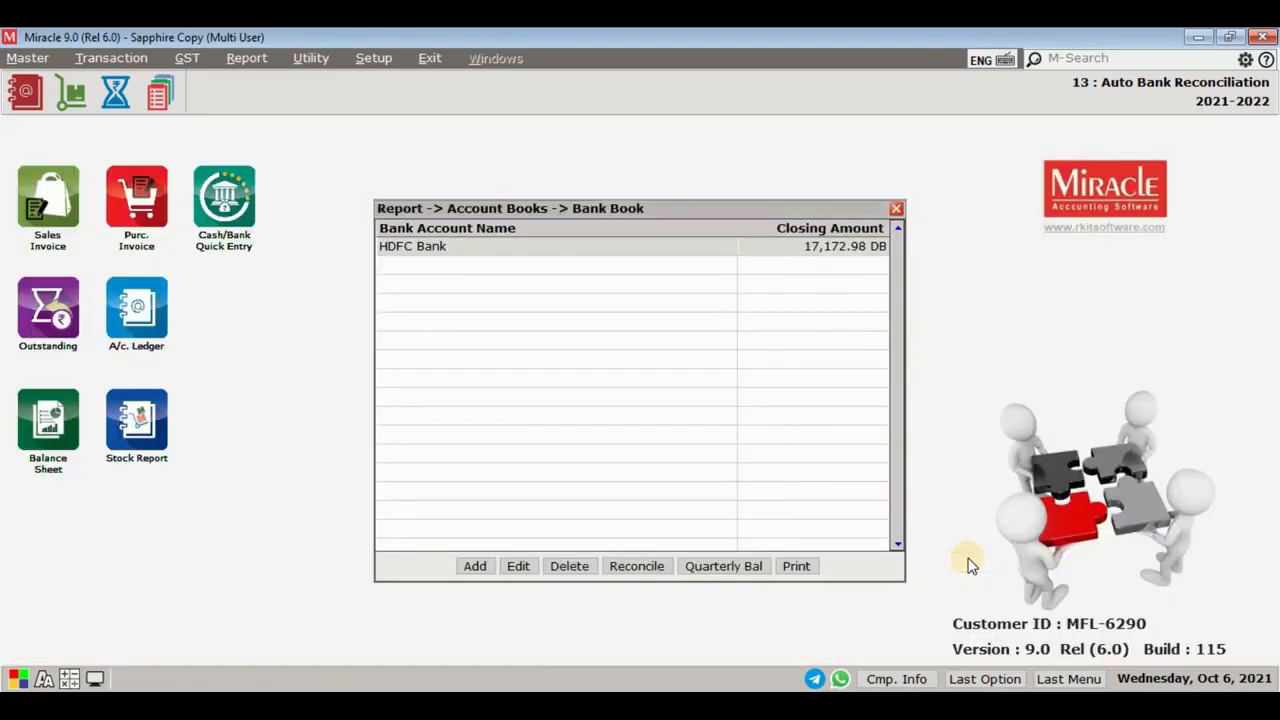
key(Escape)
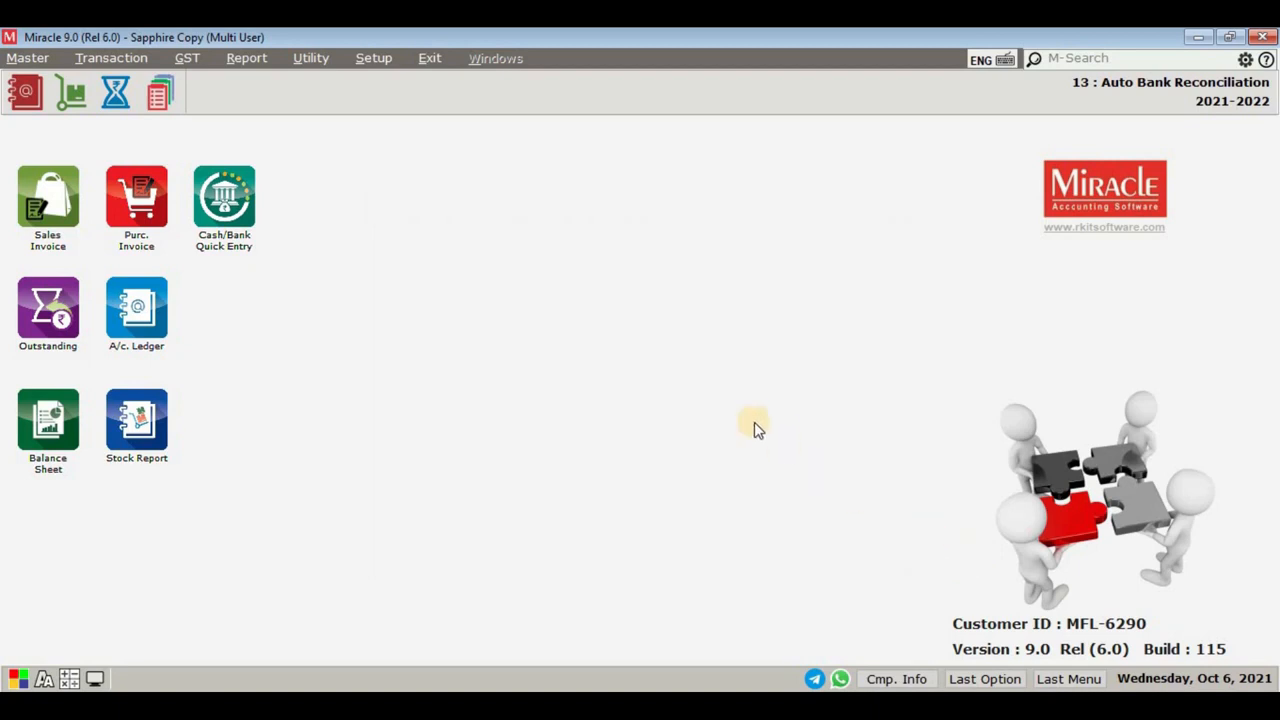
Open the Suspense A/c ledger from the account ledger report.
click(250, 59)
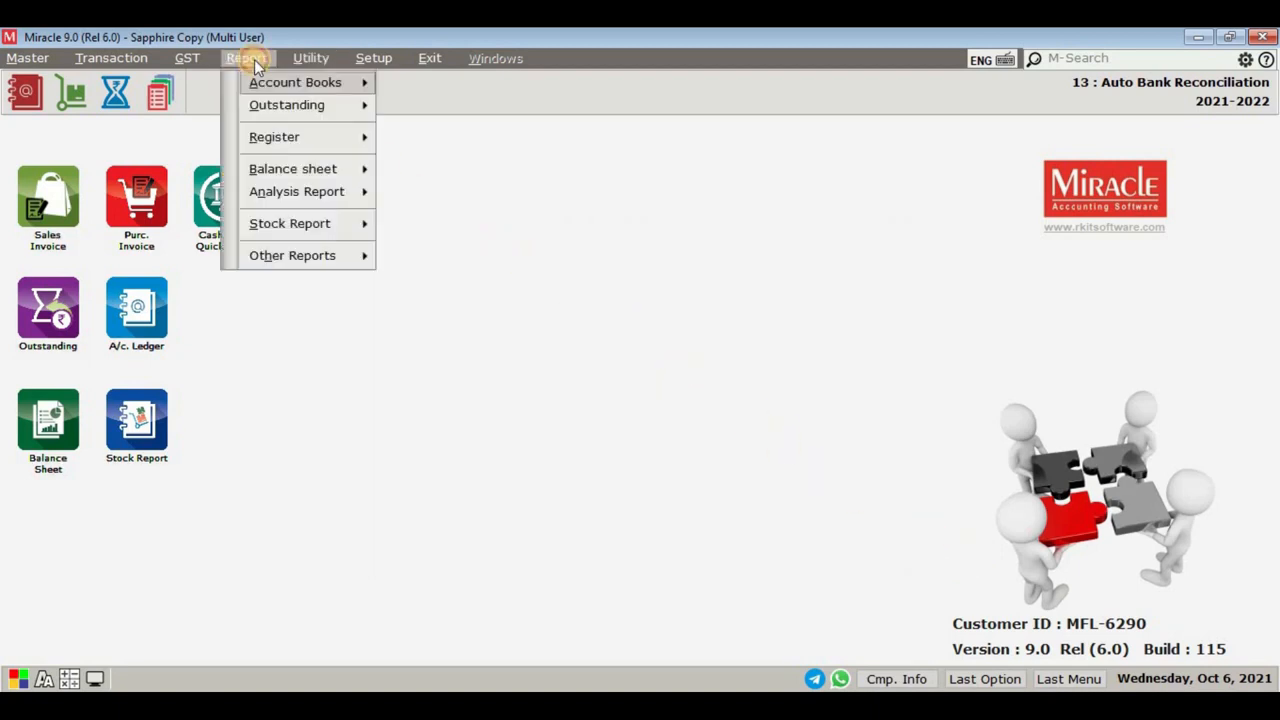
mouse_move(291, 82)
click(423, 81)
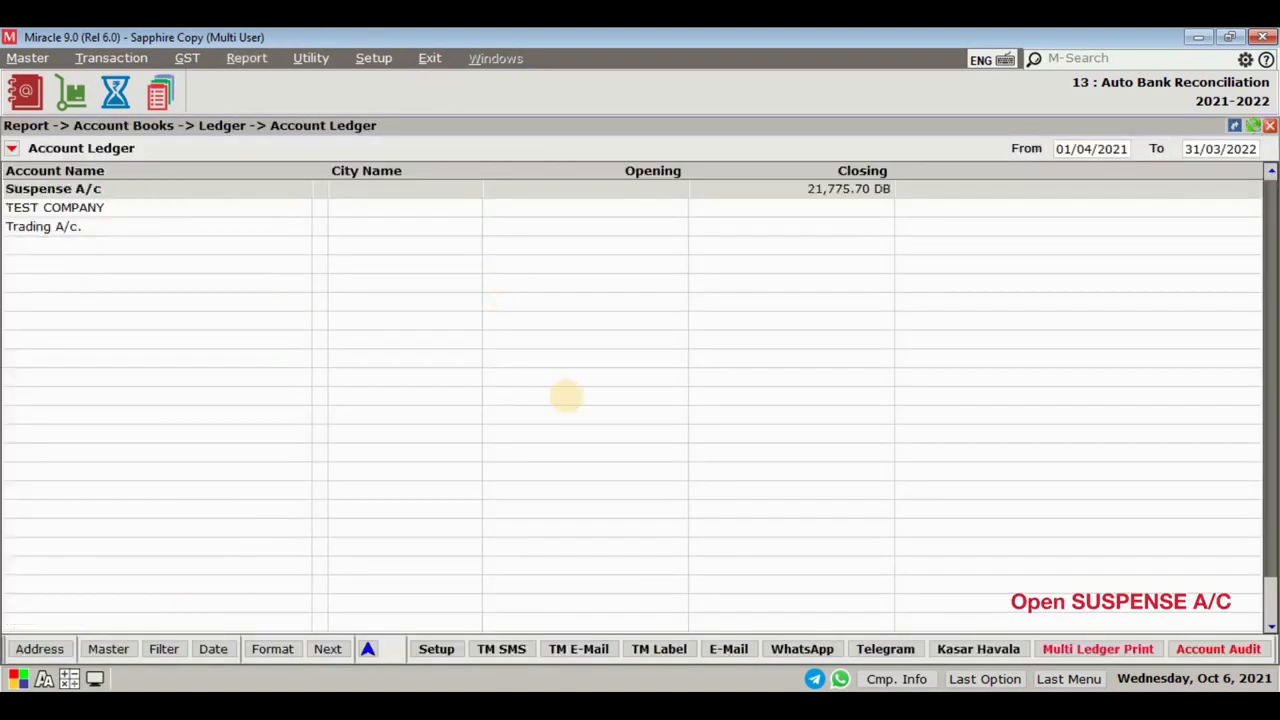
double_click(186, 192)
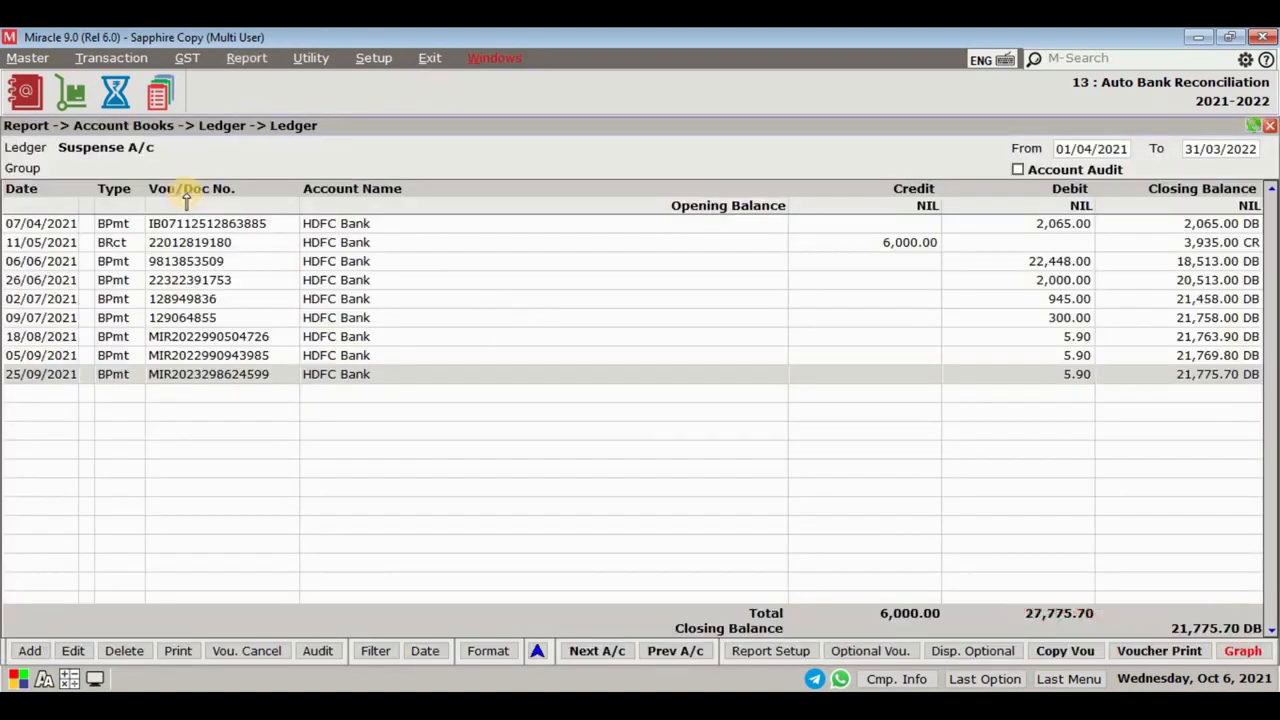
Change the opposite account of the 07/04/2021 bank payment to Loan Payment, save the voucher and close the ledger.
click(389, 224)
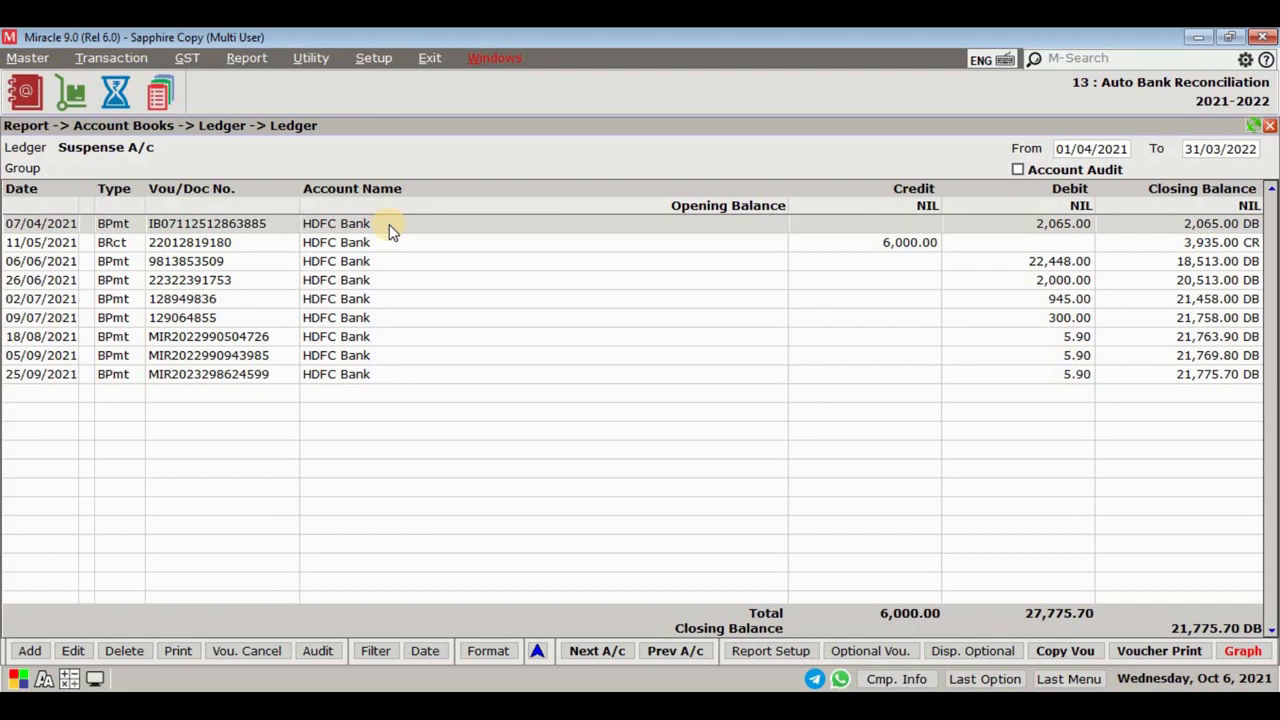
double_click(389, 224)
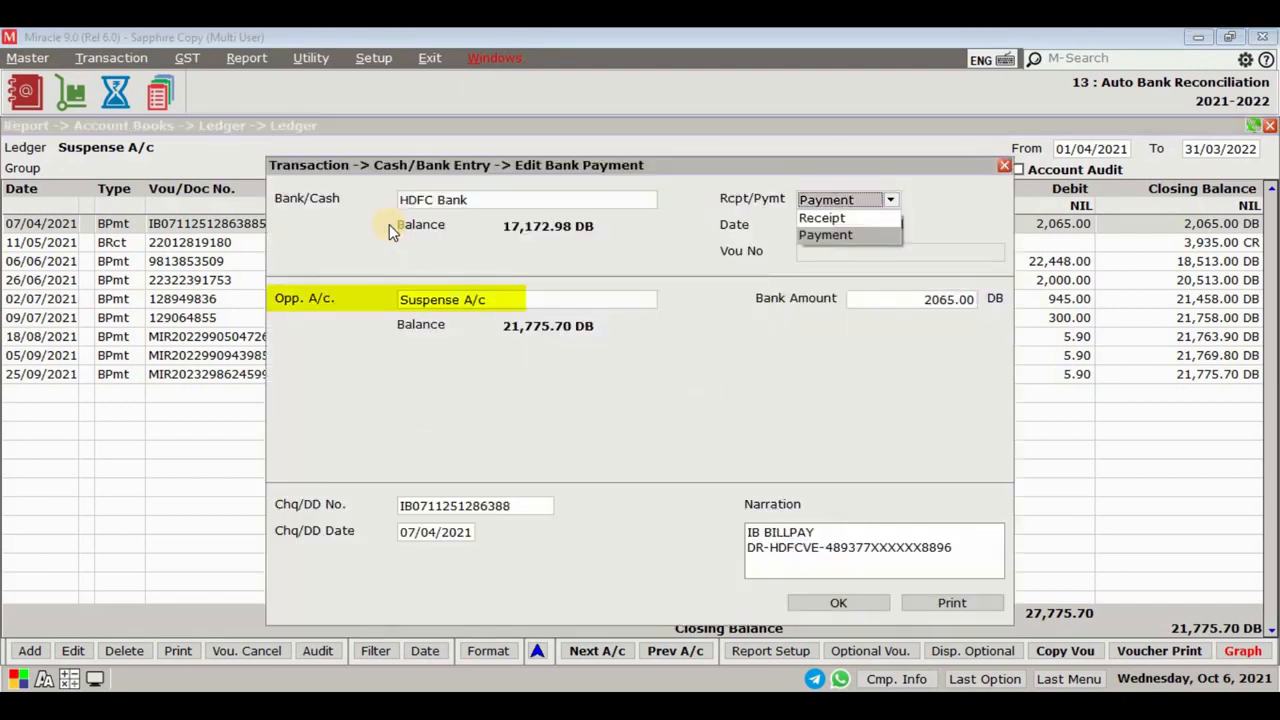
key(Return)
key(Up)
key(Up)
key(Up)
key(Up)
key(Up)
key(Up)
key(Up)
key(Up)
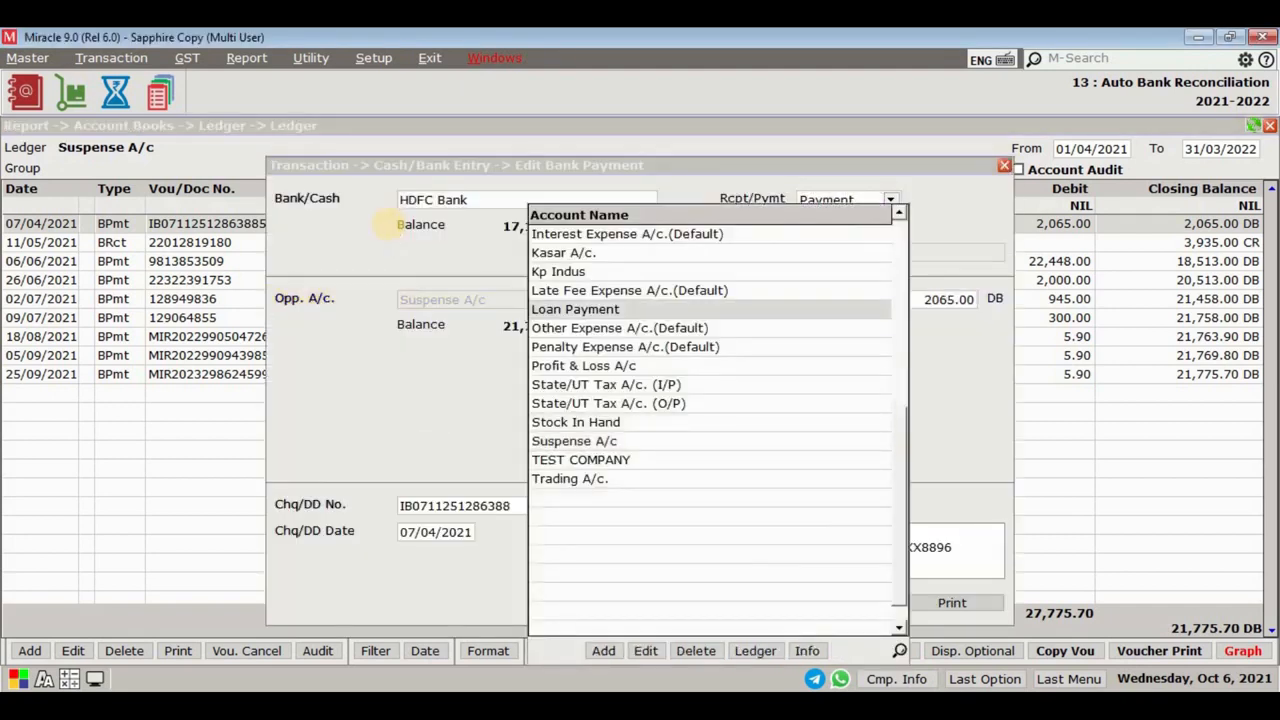
key(Return)
key(ctrl+Return)
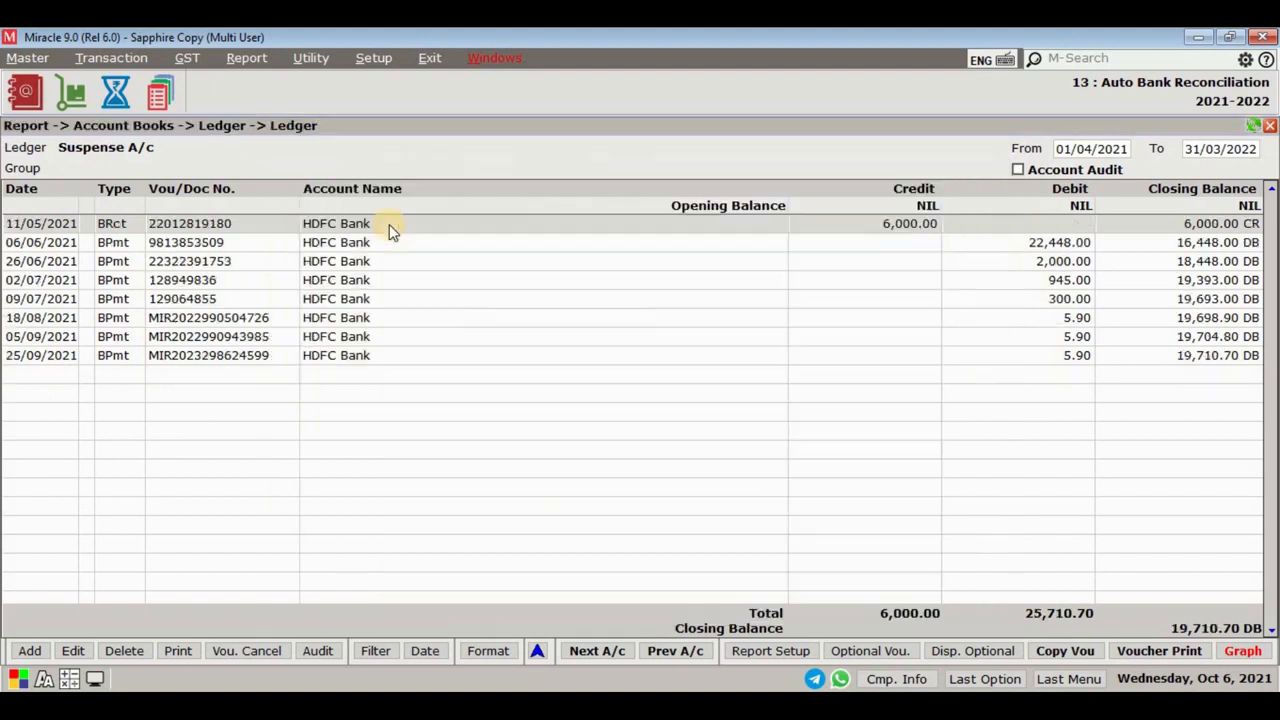
key(Escape)
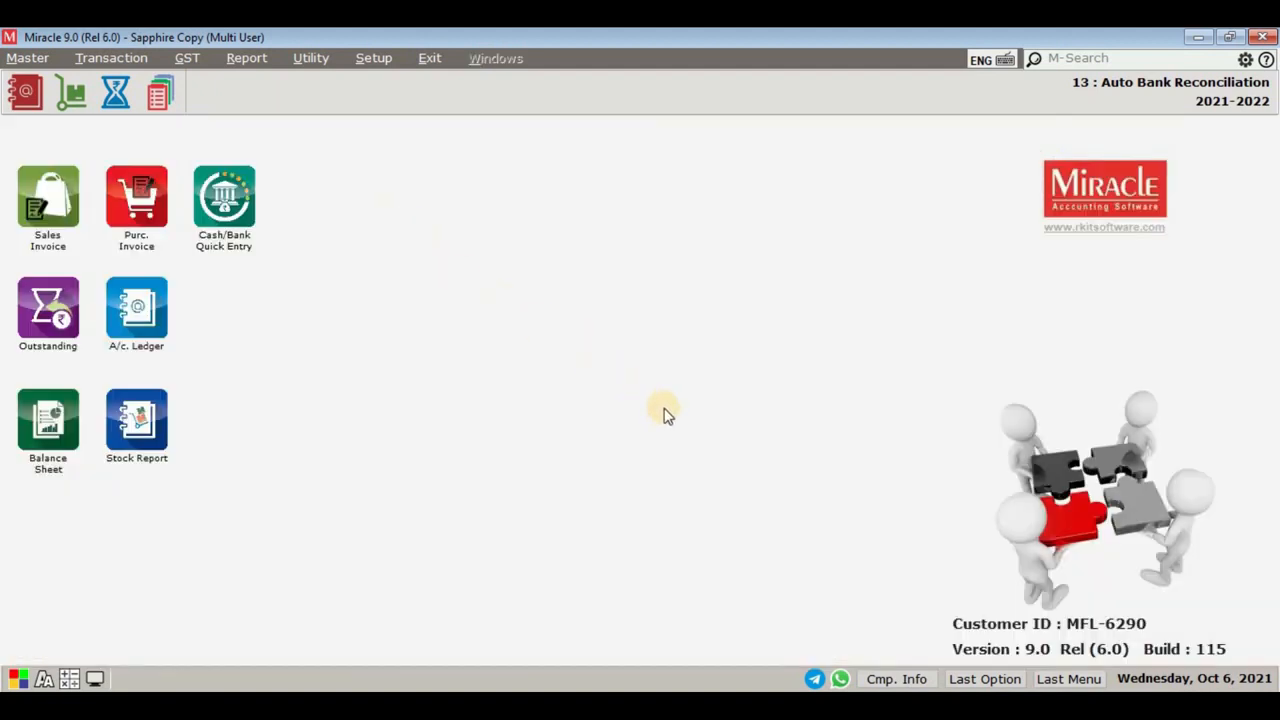